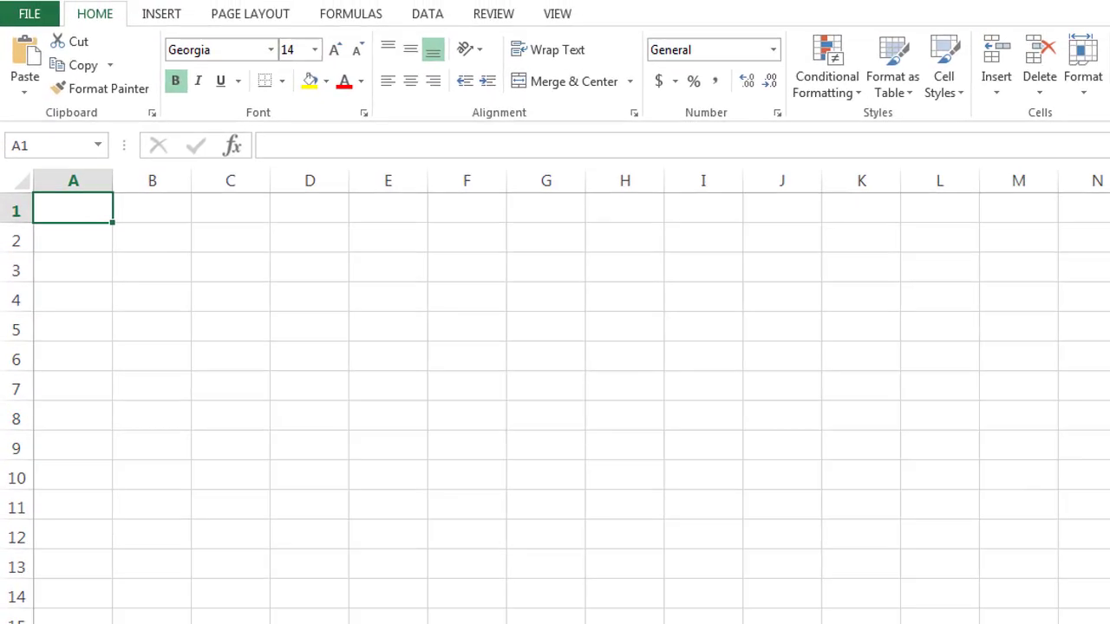
- Enter the title 'Example 1: Calculating Basic Def. Taxes' and an underlined 'Step 1: Calculate Income before Taxes' heading
{"action": "type", "text": ": Calculating "}
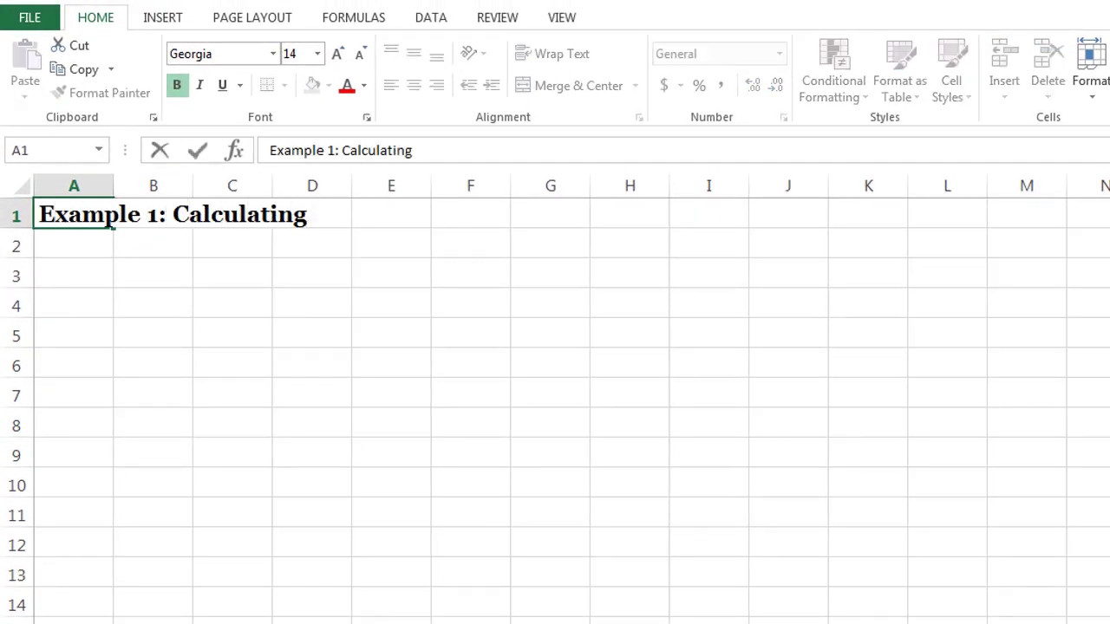
{"action": "type", "text": "Basic "}
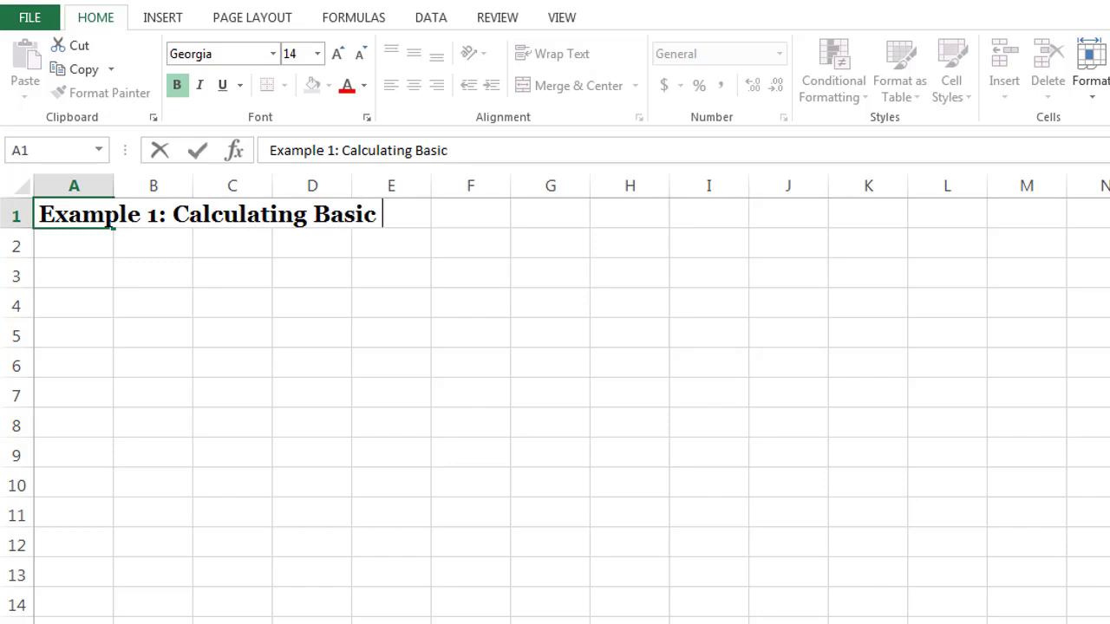
{"action": "type", "text": "Def. Taxes"}
{"action": "key", "text": "Return"}
{"action": "key", "text": "Return"}
{"action": "key", "text": "F2"}
{"action": "type", "text": "Step"}
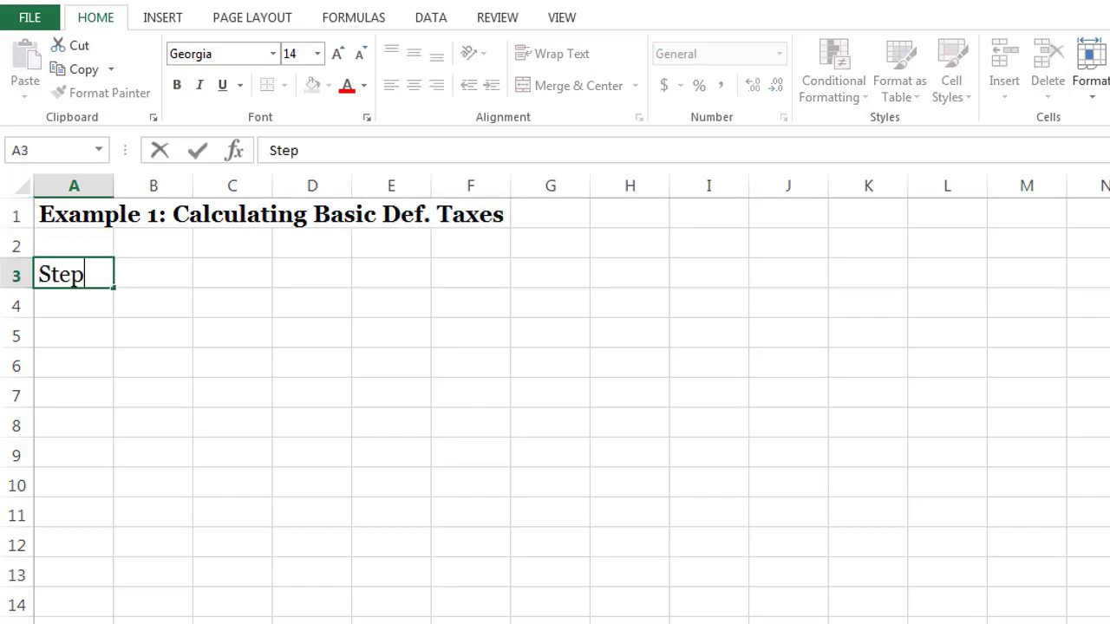
{"action": "type", "text": " 1: Calculate Income "}
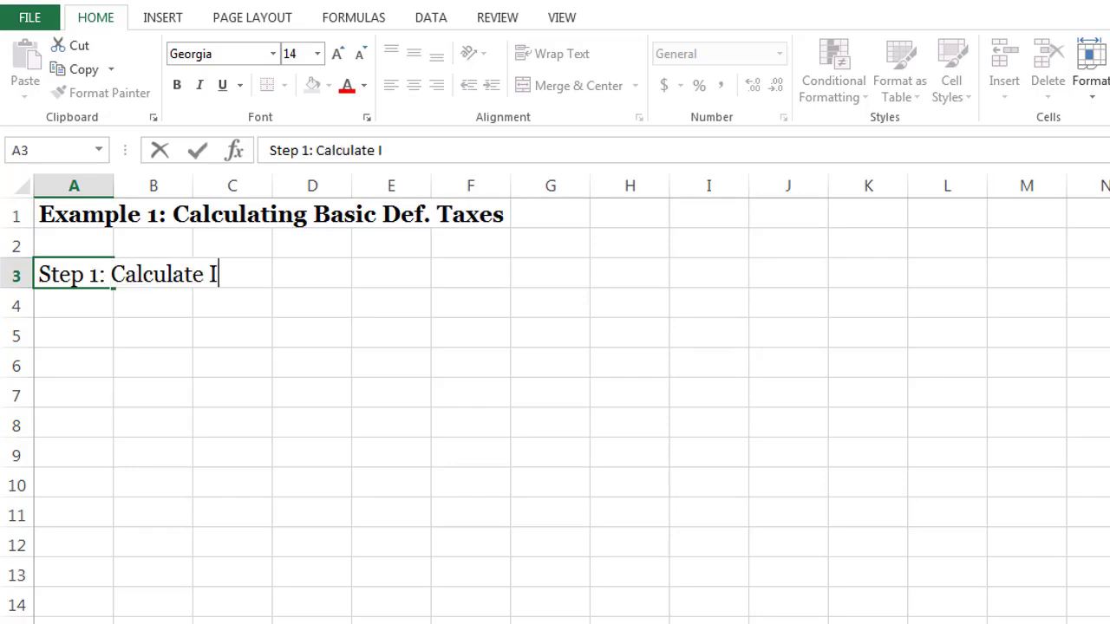
{"action": "type", "text": "befo"}
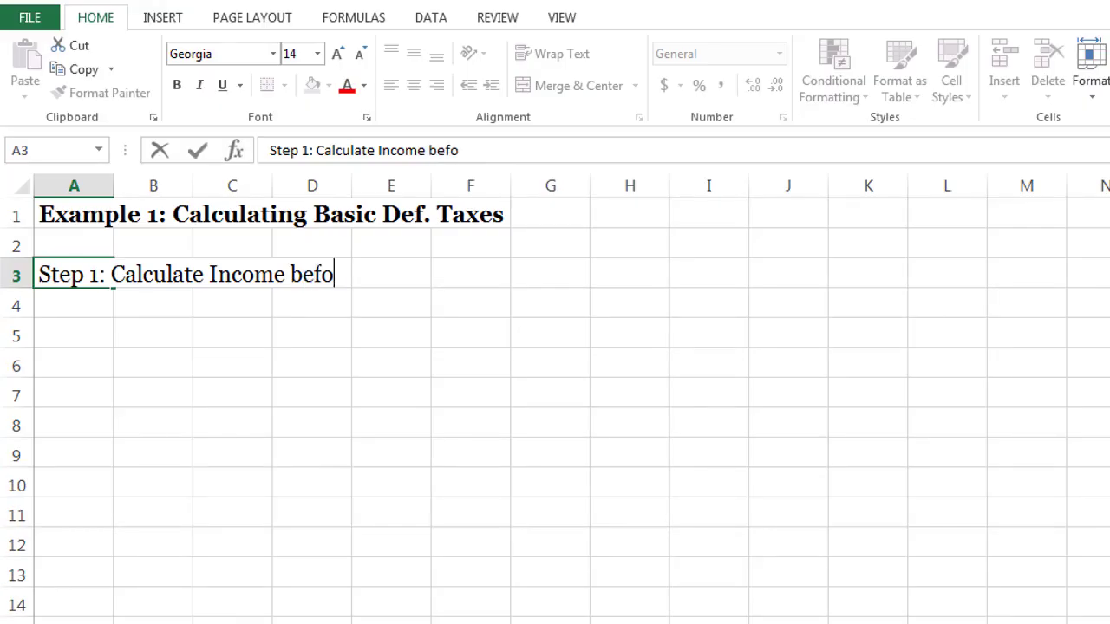
{"action": "type", "text": "re Taxes"}
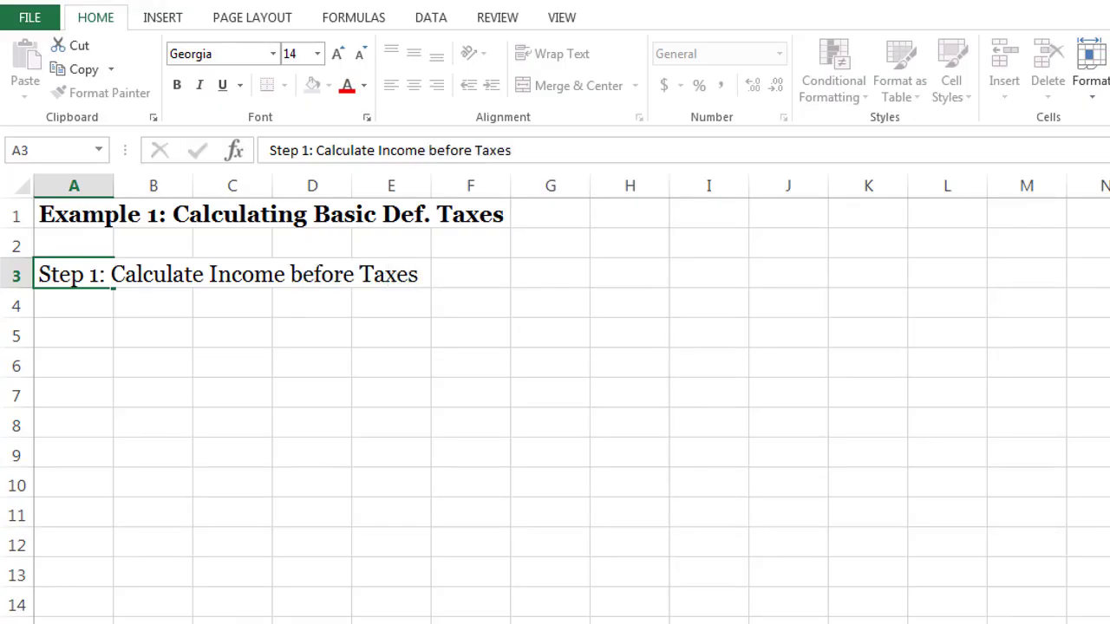
{"action": "key", "text": "Return"}
{"action": "left_click", "coordinate": [74, 274]}
{"action": "key", "text": "ctrl+u"}
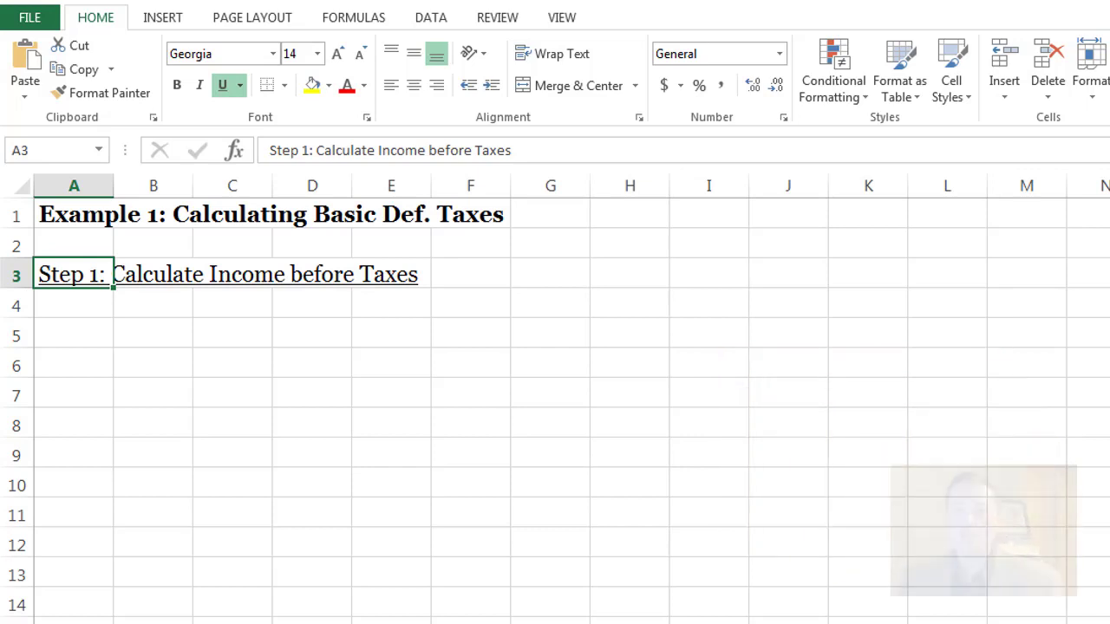
- Enter the labels Revenues, Expense and Income before Taxes in A4:A6
{"action": "left_click", "coordinate": [73, 305]}
{"action": "type", "text": "Re"}
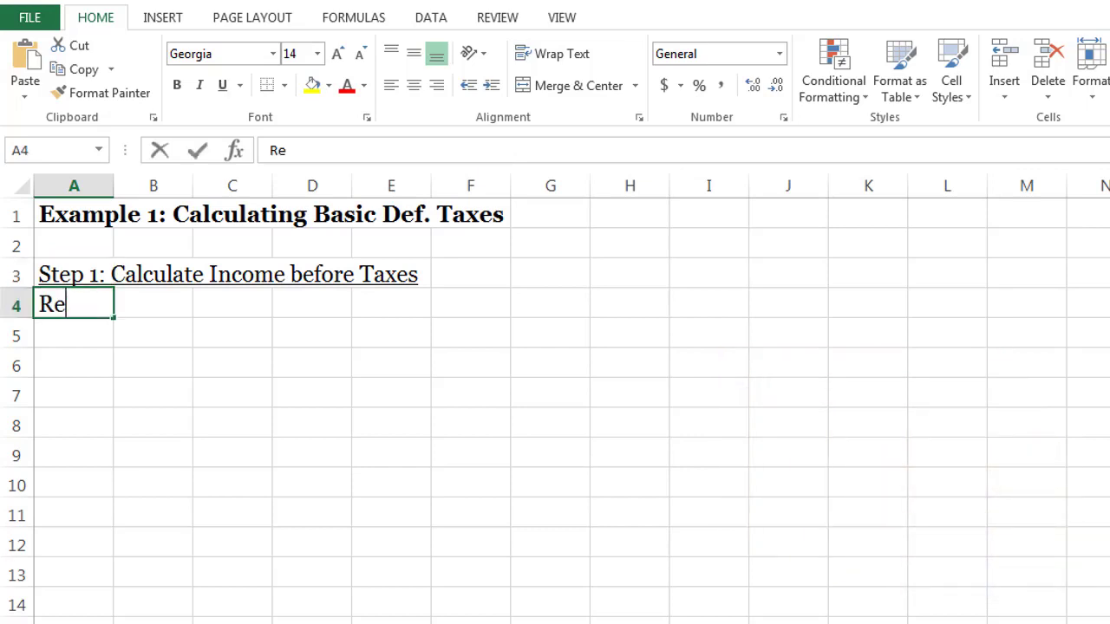
{"action": "type", "text": "venues"}
{"action": "key", "text": "Return"}
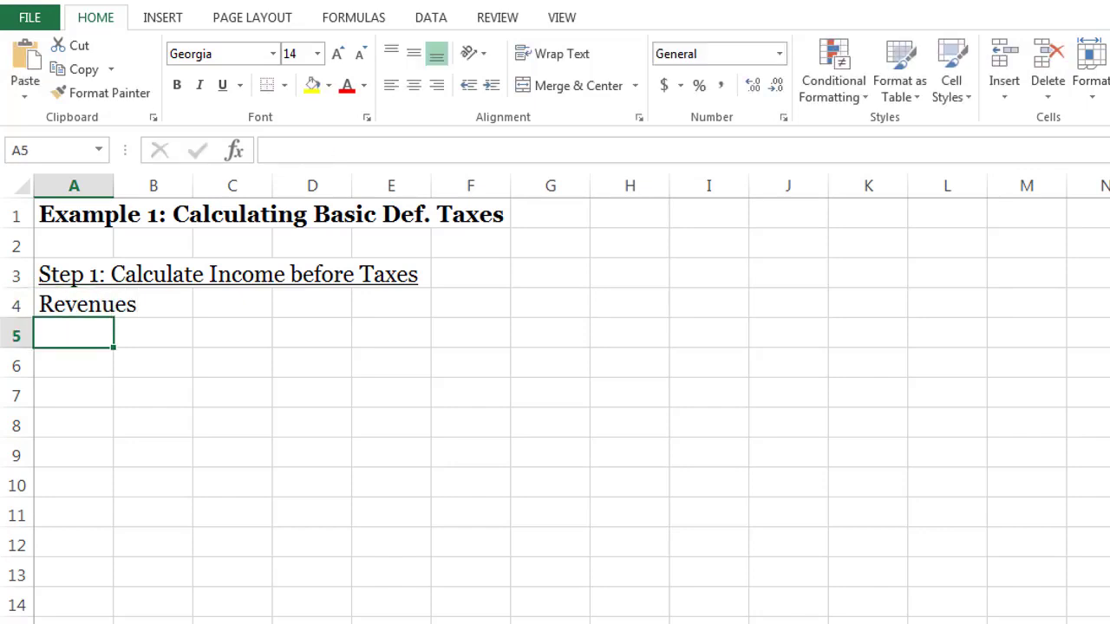
{"action": "type", "text": "Expense"}
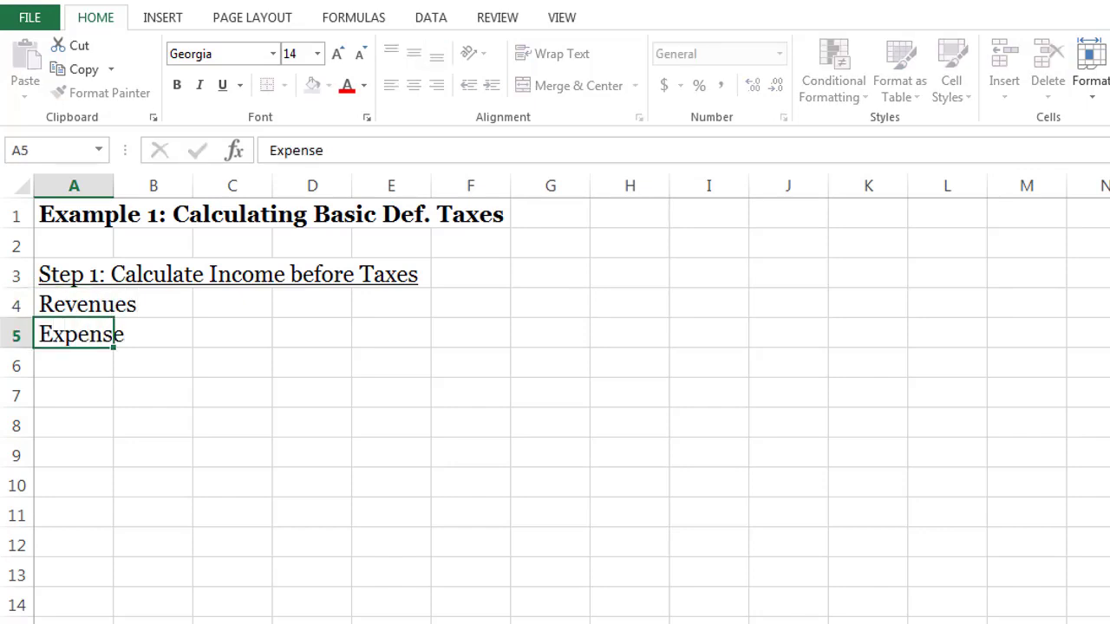
{"action": "key", "text": "Return"}
{"action": "type", "text": "Income"}
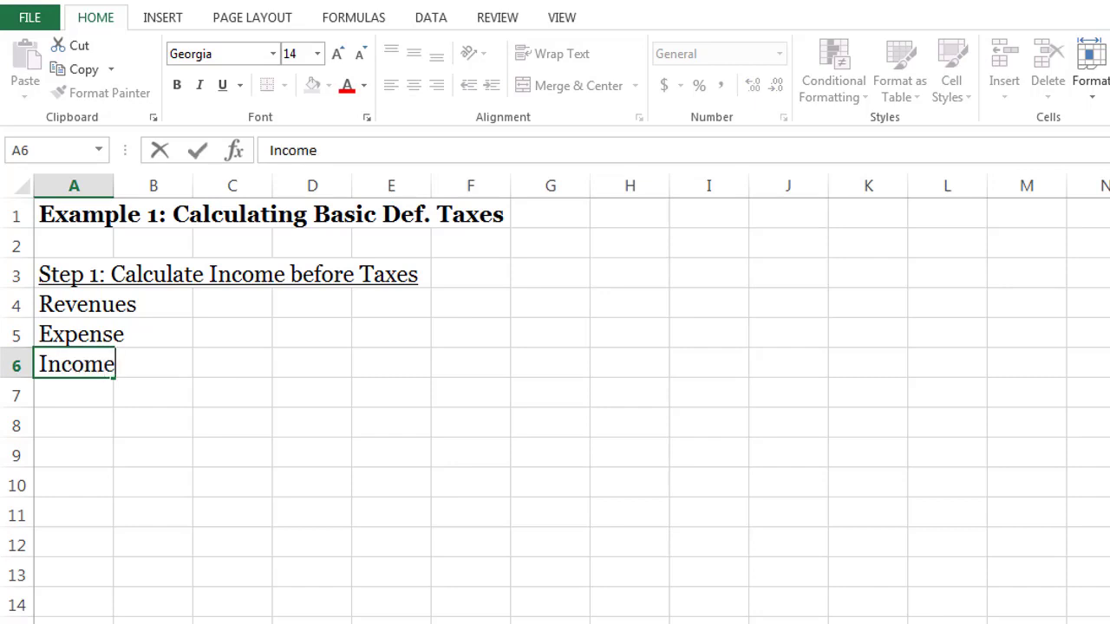
{"action": "type", "text": " before "}
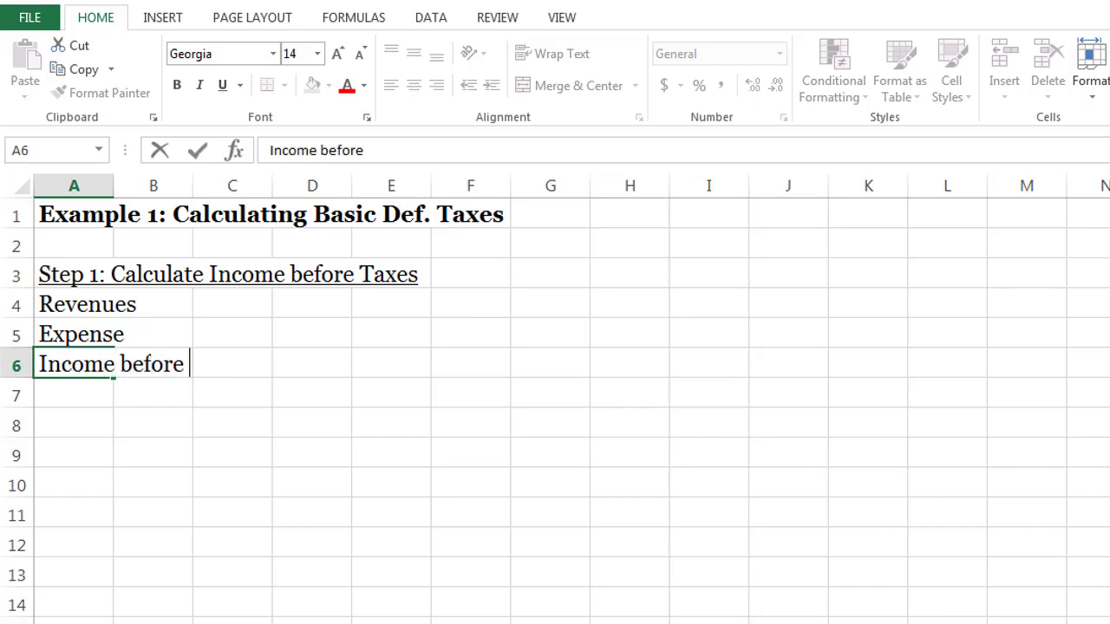
{"action": "type", "text": "Taxes"}
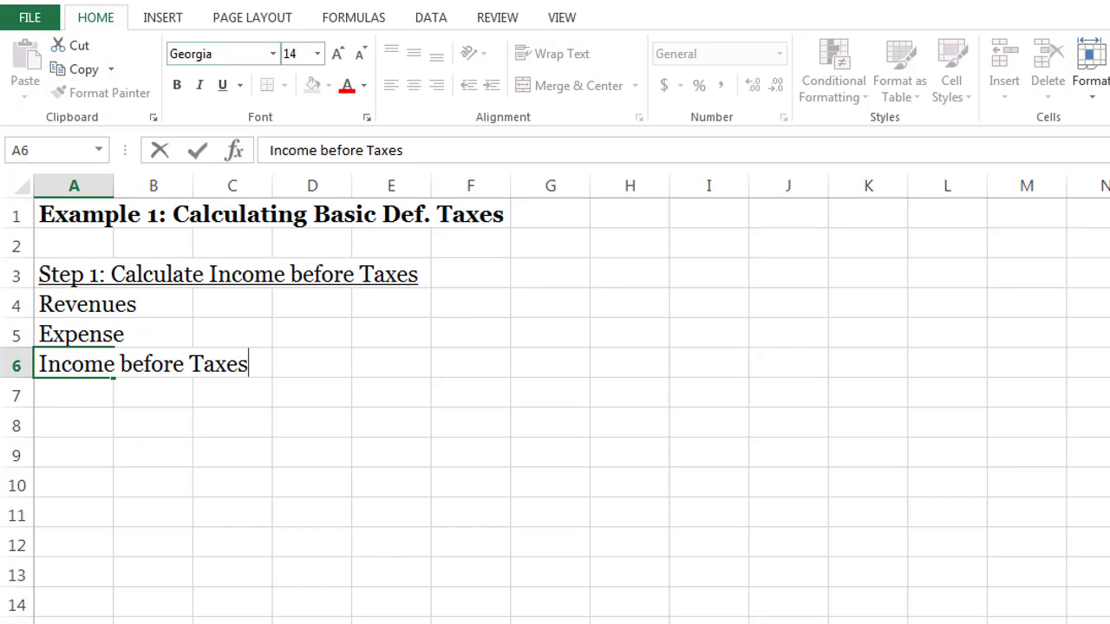
{"action": "left_click", "coordinate": [73, 334]}
- Widen column A and indent the Income before Taxes label two levels
{"action": "left_click_drag", "start_coordinate": [113, 185], "coordinate": [321, 186]}
{"action": "left_click", "coordinate": [87, 364]}
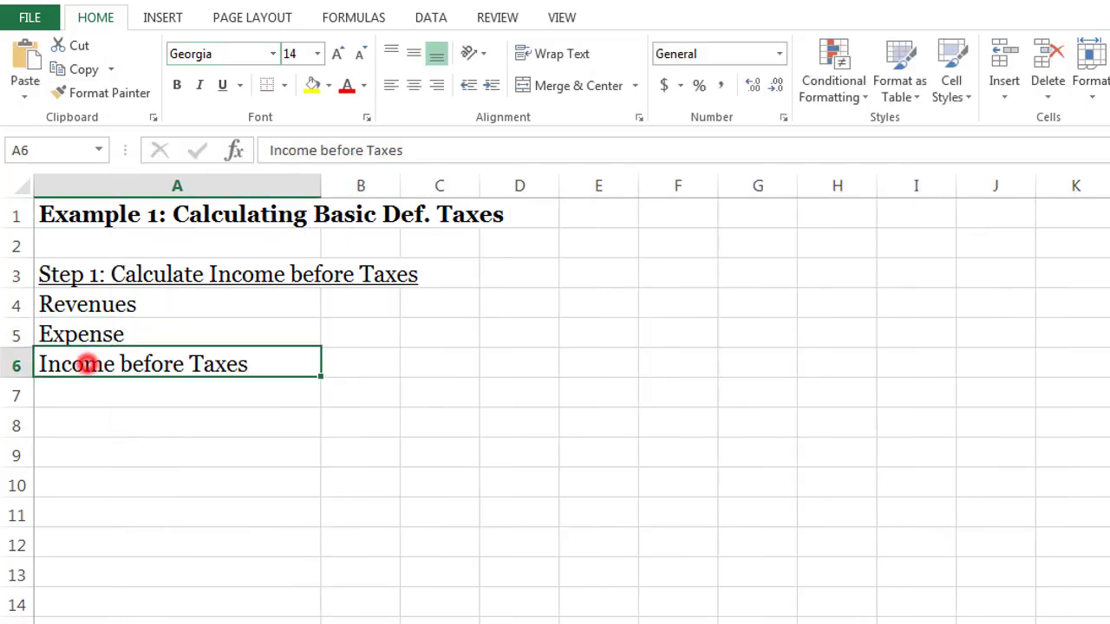
{"action": "left_click", "coordinate": [491, 86]}
{"action": "left_click", "coordinate": [491, 86]}
- Widen column B and format it as Currency with 0 decimals and red (1,234) negatives
{"action": "left_click_drag", "start_coordinate": [401, 185], "coordinate": [452, 186]}
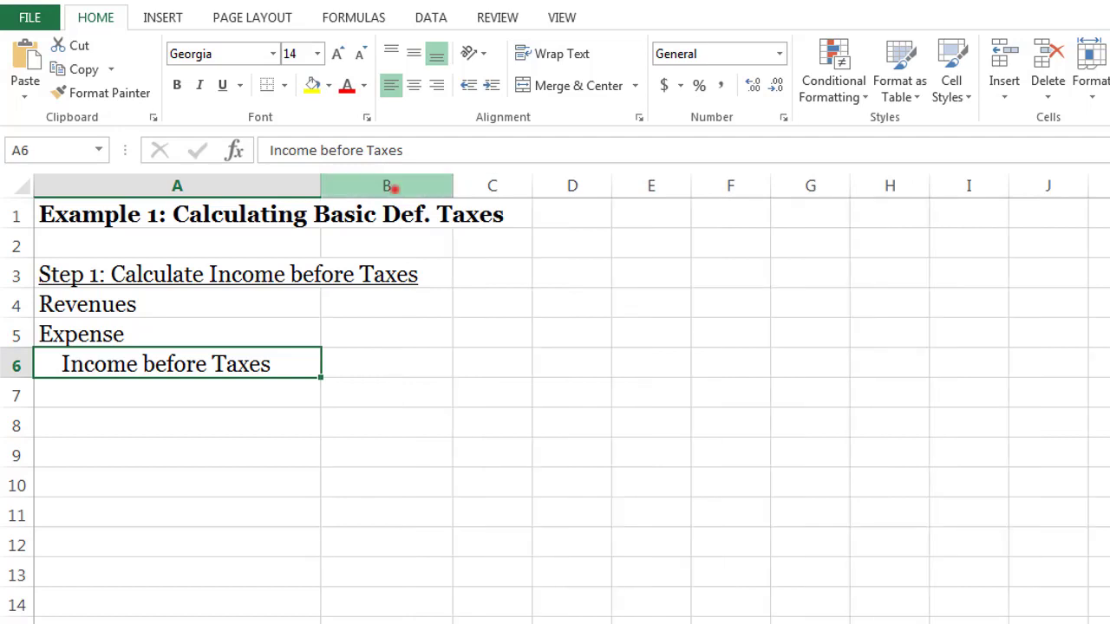
{"action": "left_click", "coordinate": [394, 186]}
{"action": "right_click", "coordinate": [399, 184]}
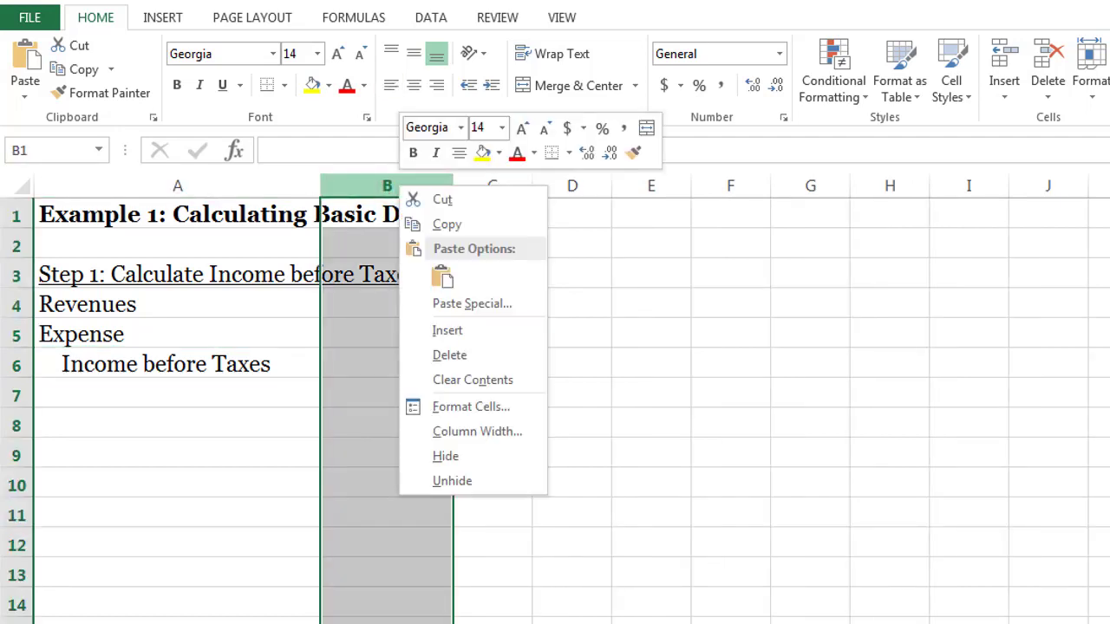
{"action": "left_click", "coordinate": [435, 402]}
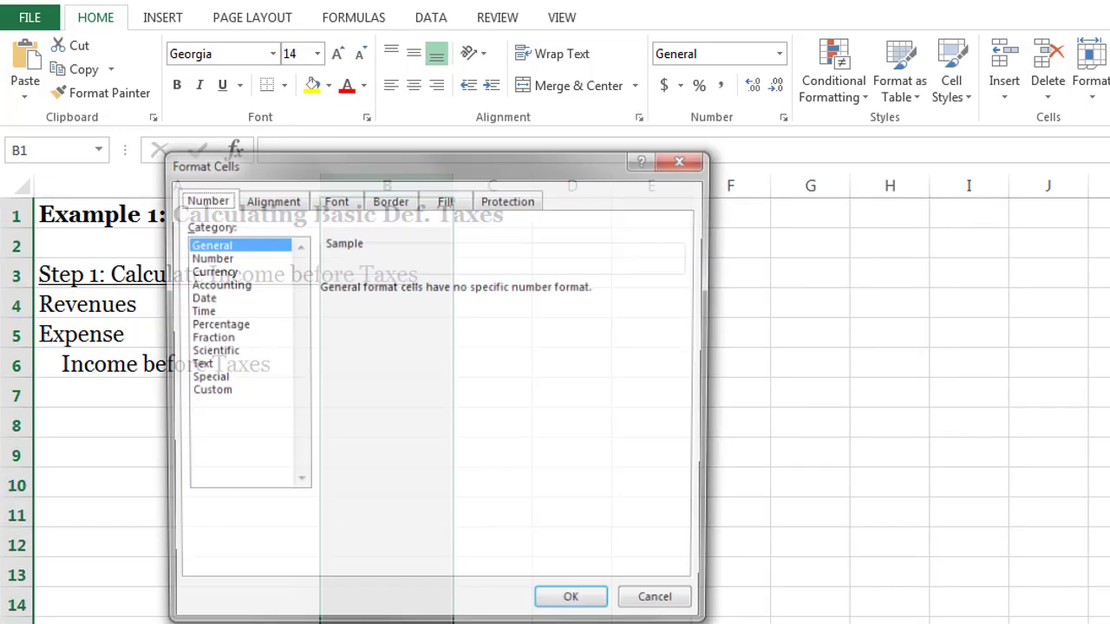
{"action": "left_click", "coordinate": [211, 269]}
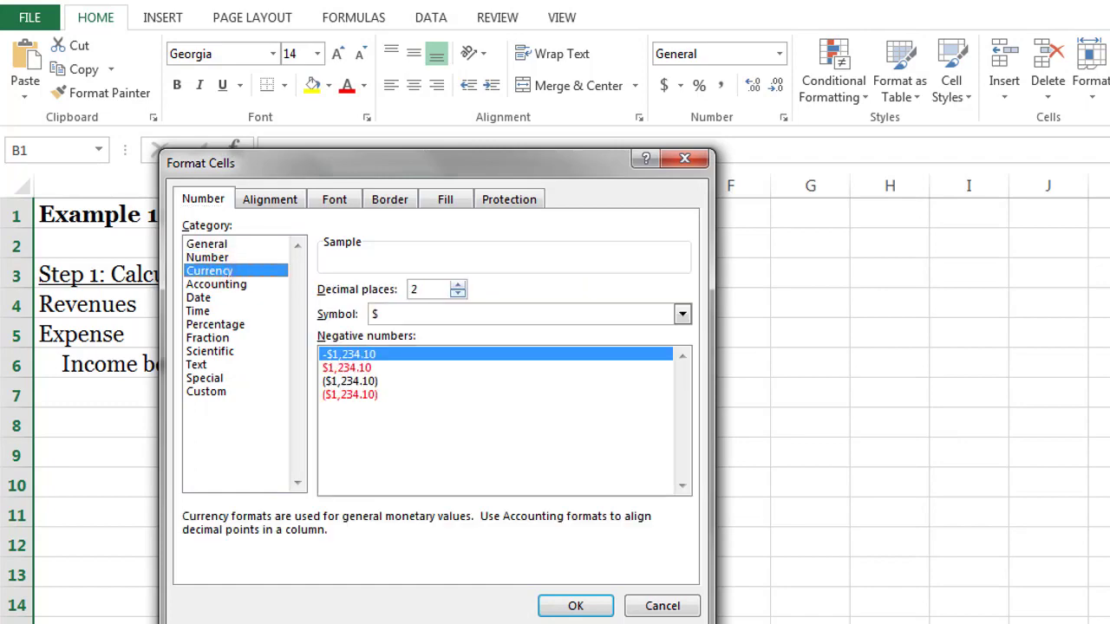
{"action": "left_click", "coordinate": [458, 294]}
{"action": "left_click", "coordinate": [458, 294]}
{"action": "left_click", "coordinate": [342, 395]}
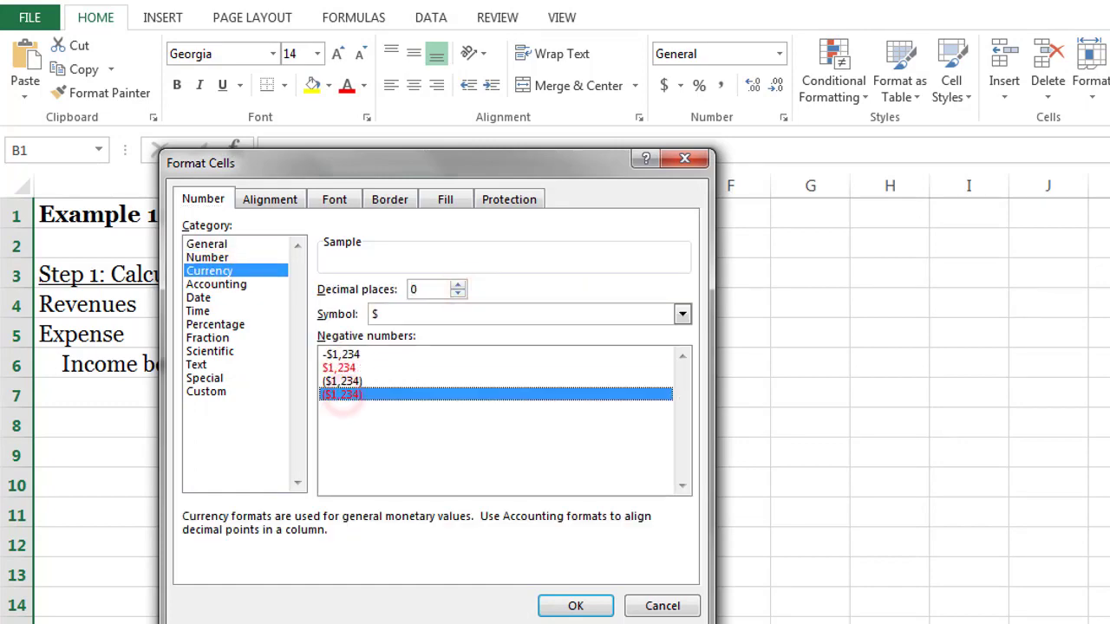
{"action": "left_click", "coordinate": [576, 605]}
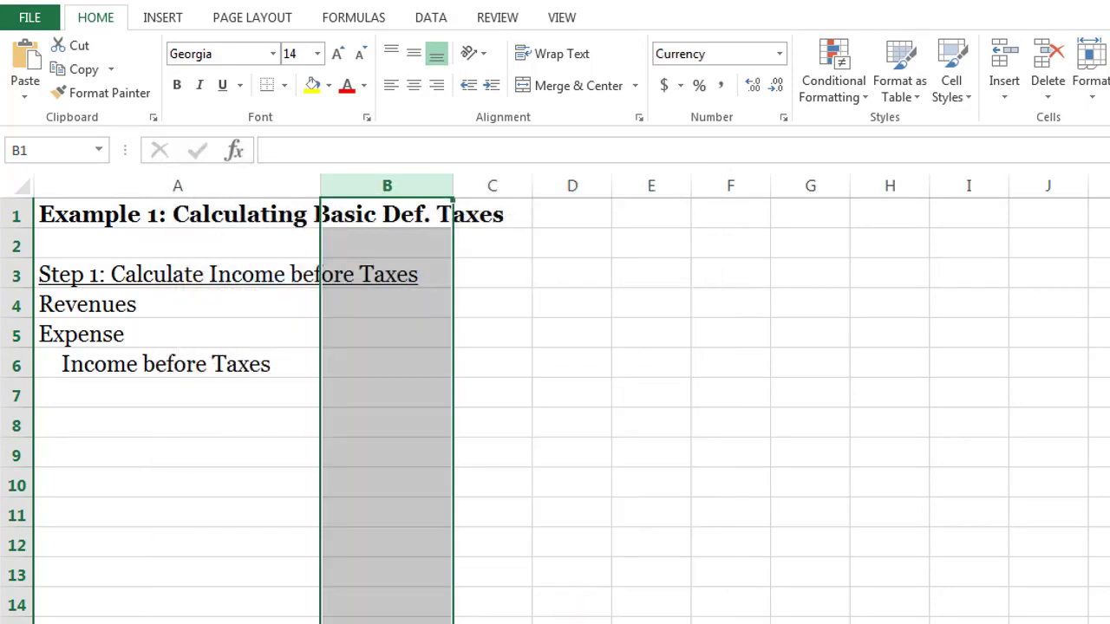
{"action": "left_click", "coordinate": [372, 309]}
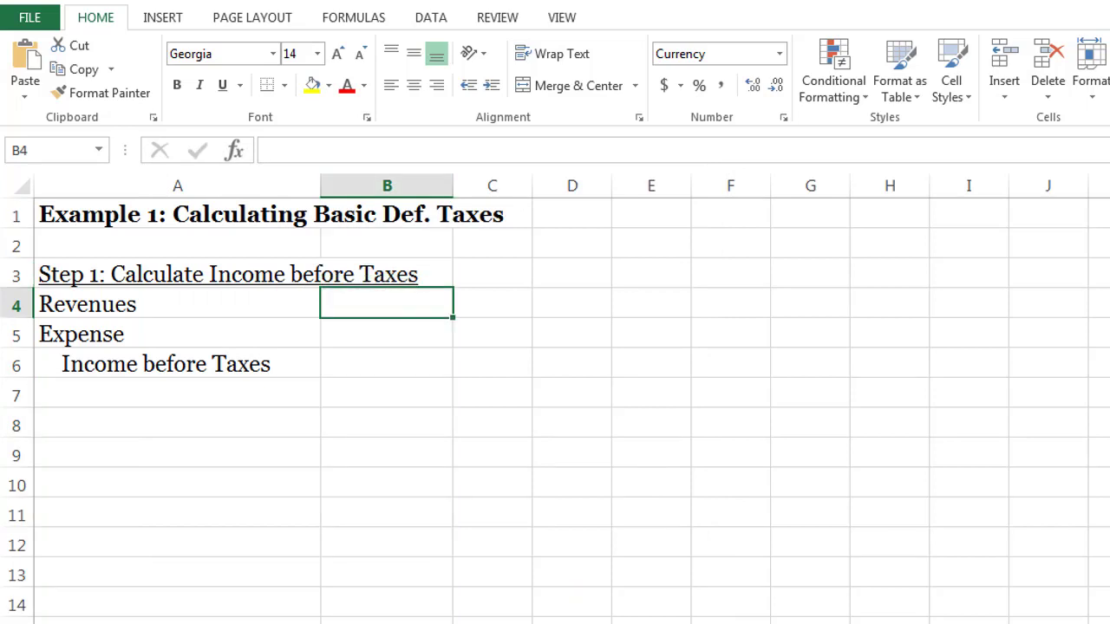
- Enter Revenues of 1,200,000 in B4 and Expense of -900,000 in B5
{"action": "type", "text": "1,200,000"}
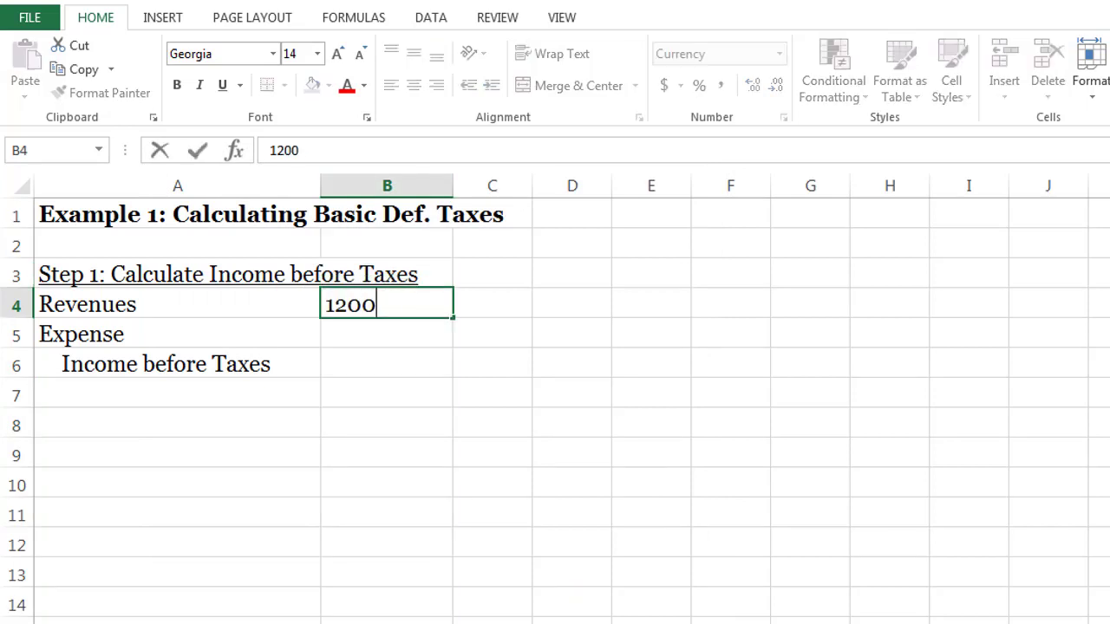
{"action": "key", "text": "Return"}
{"action": "double_click", "coordinate": [454, 187]}
{"action": "type", "text": "-"}
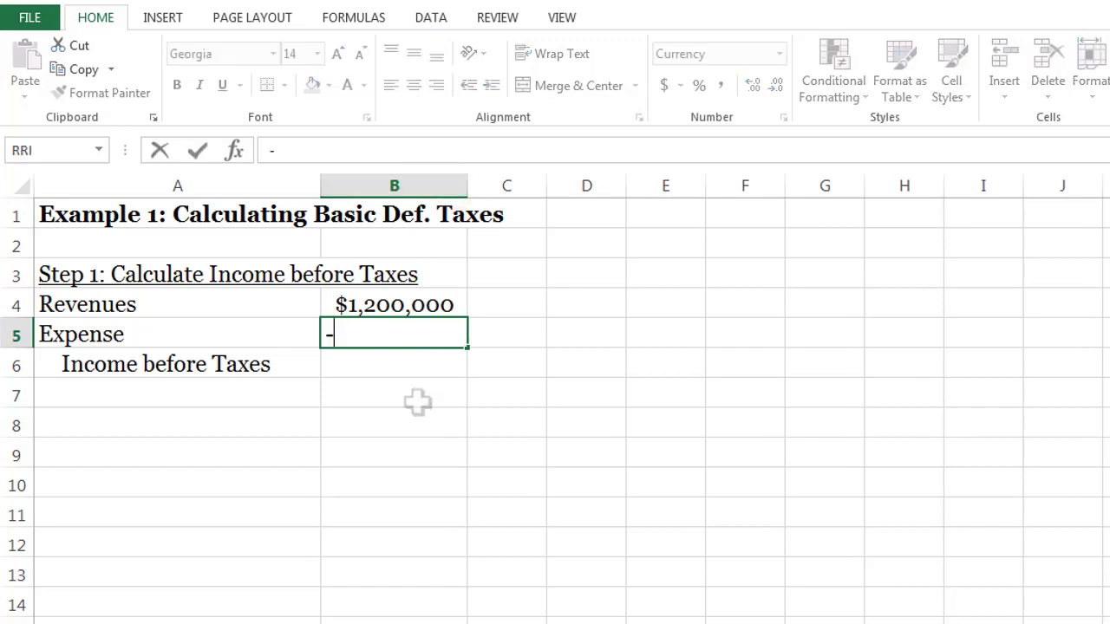
{"action": "type", "text": "900000"}
{"action": "key", "text": "Return"}
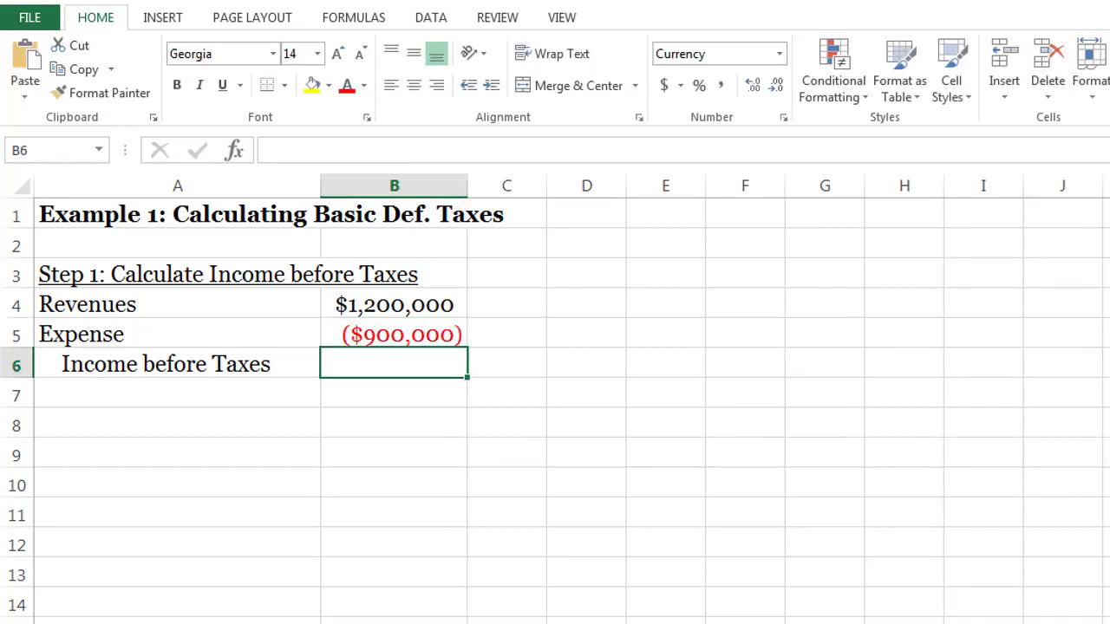
{"action": "key", "text": "ctrl+z"}
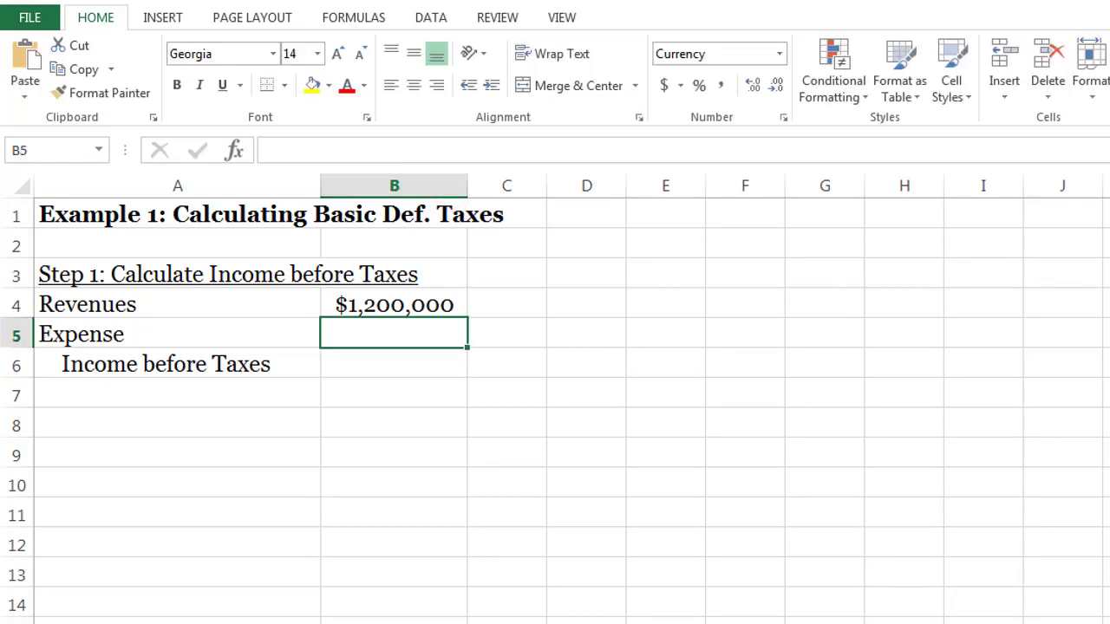
{"action": "type", "text": "-9"}
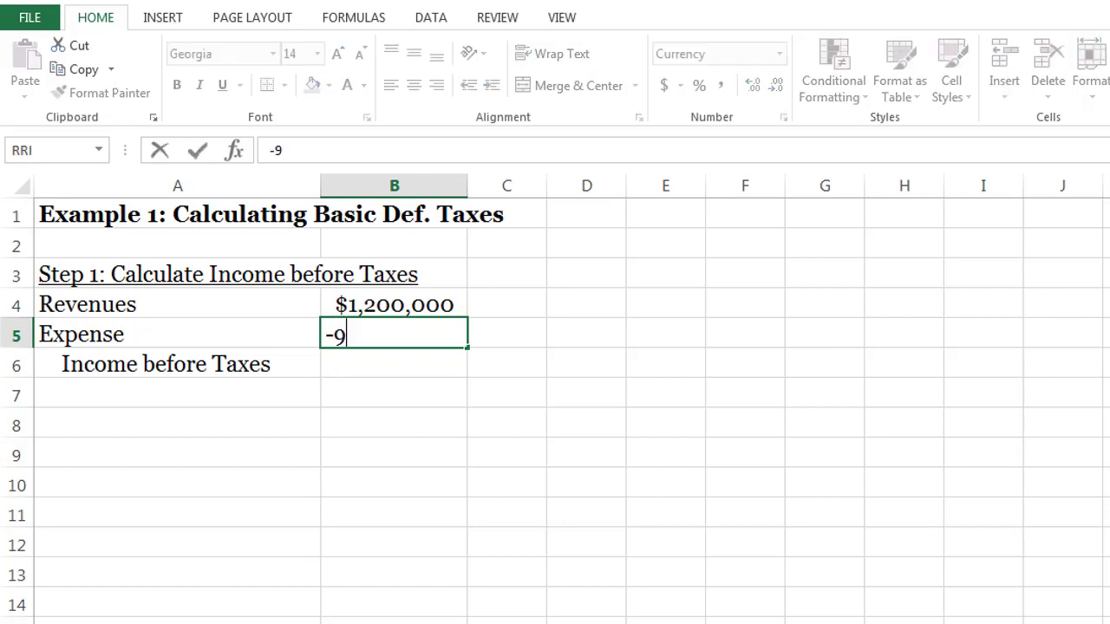
{"action": "type", "text": "00000"}
{"action": "key", "text": "Return"}
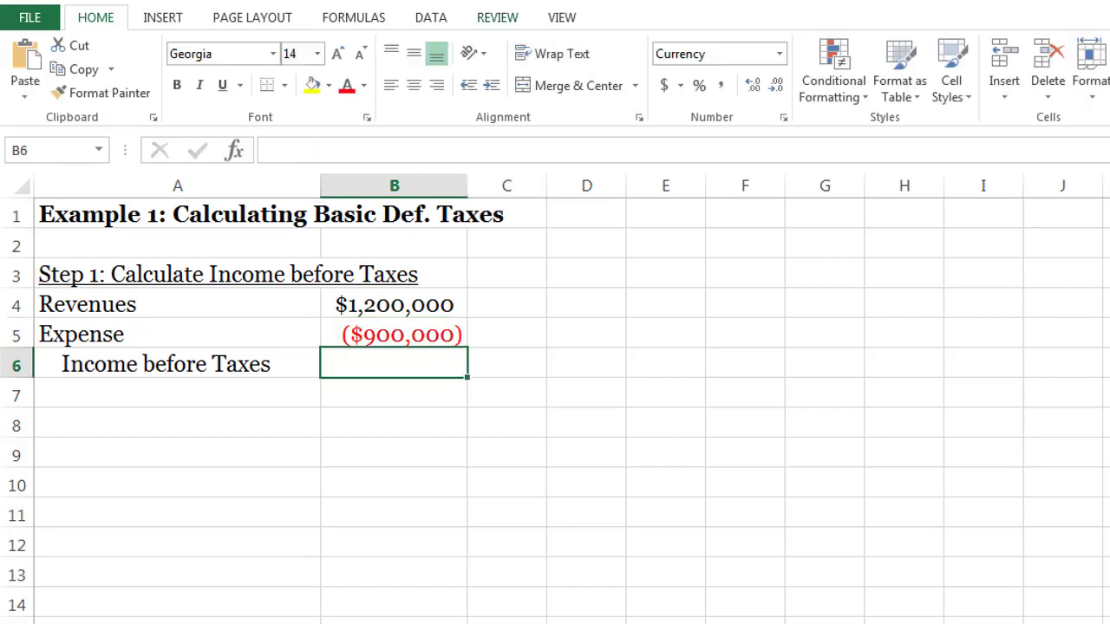
- Add a top border to B6 and AutoSum B4:B5 for $300,000 Income before Taxes
{"action": "left_click", "coordinate": [284, 84]}
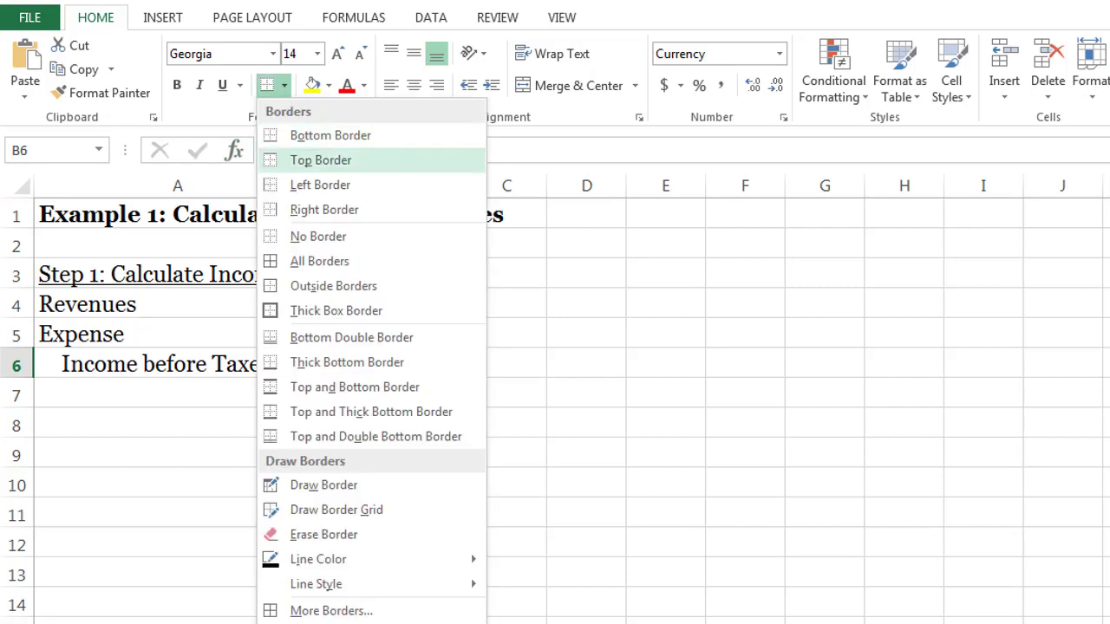
{"action": "left_click", "coordinate": [318, 159]}
{"action": "key", "text": "alt+equal"}
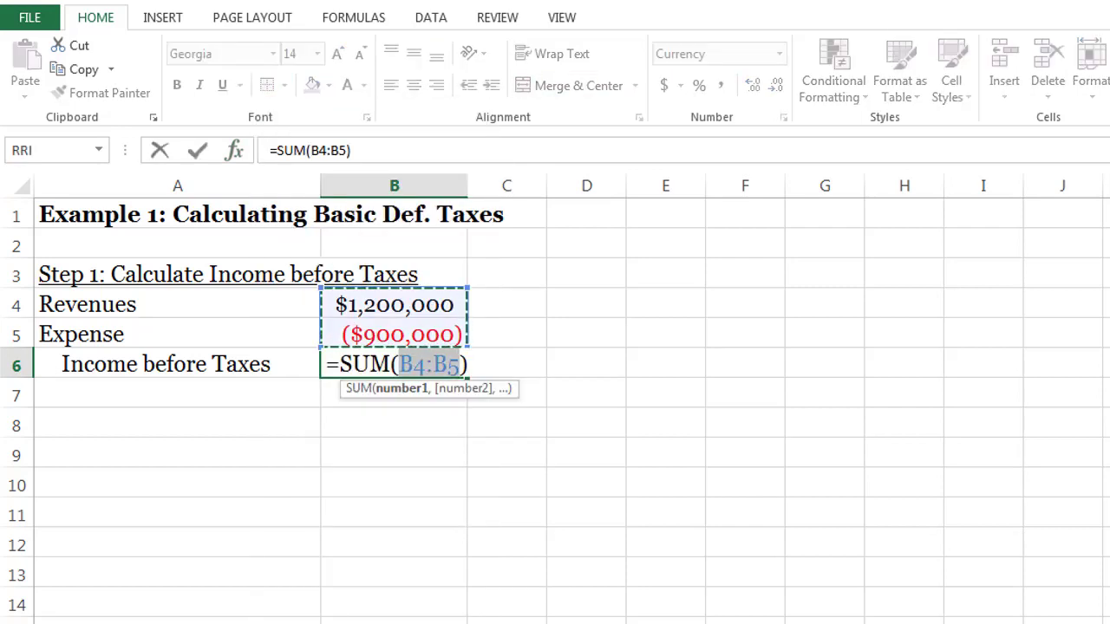
{"action": "key", "text": "Return"}
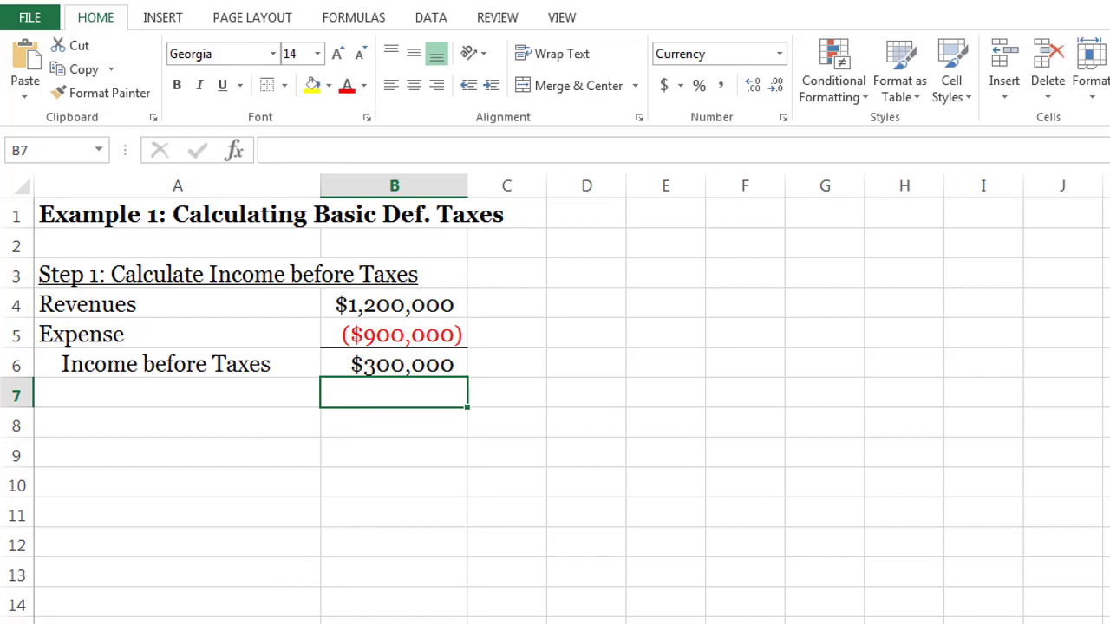
{"action": "left_click", "coordinate": [394, 425]}
{"action": "left_click", "coordinate": [177, 424]}
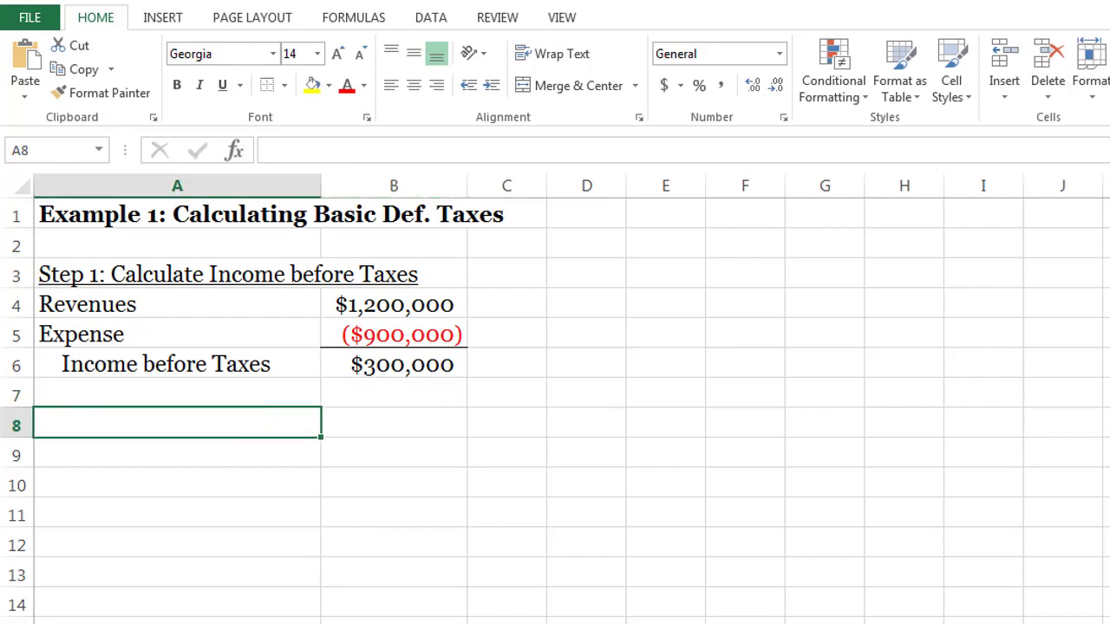
- Enter the underlined heading 'Step 2: Add or Subtract Permanent Differences' in A8
{"action": "key", "text": "ctrl+u"}
{"action": "type", "text": "St"}
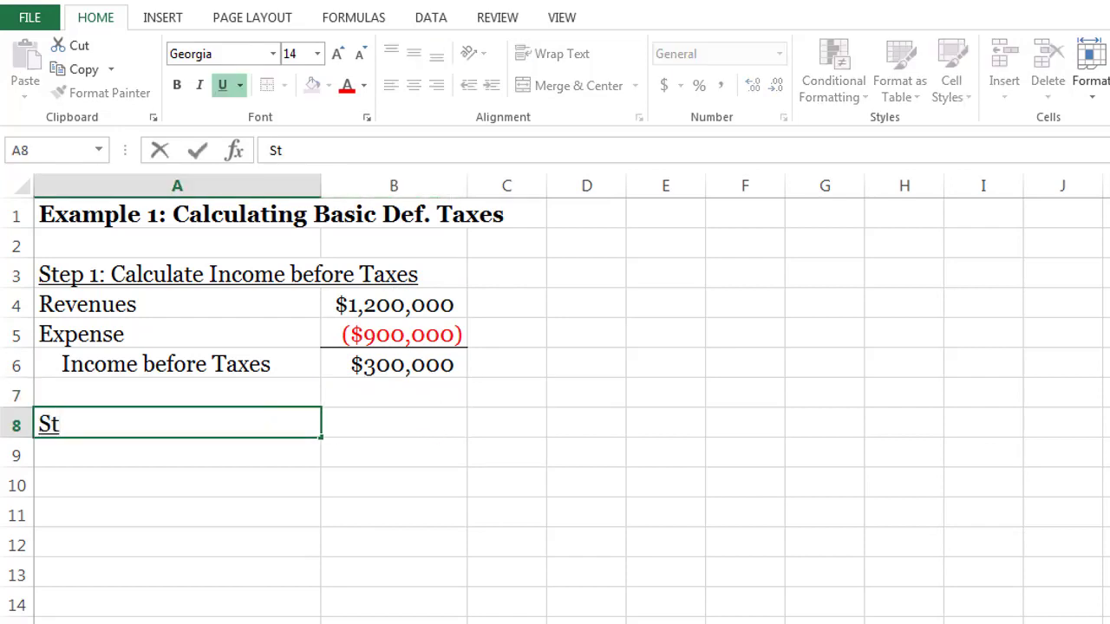
{"action": "type", "text": "ep 2: Add or Subtract Permanent Differences"}
{"action": "key", "text": "Return"}
- Label A9 Income before Taxes and link B9 to B6 with =B6
{"action": "type", "text": "Income "}
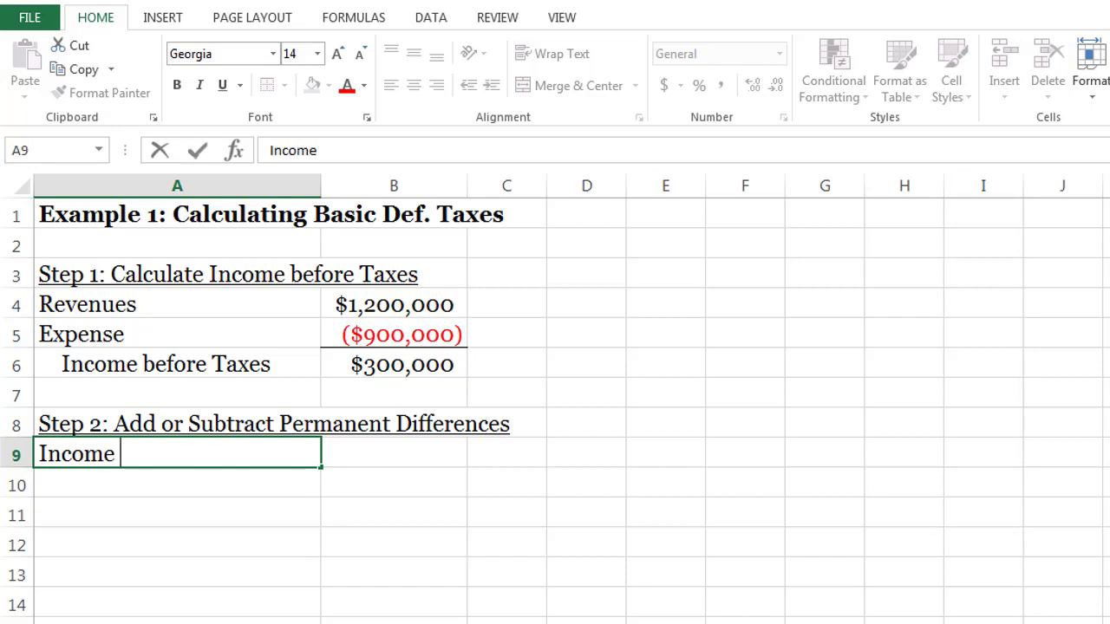
{"action": "type", "text": "boef"}
{"action": "key", "text": "BackSpace"}
{"action": "key", "text": "BackSpace"}
{"action": "key", "text": "BackSpace"}
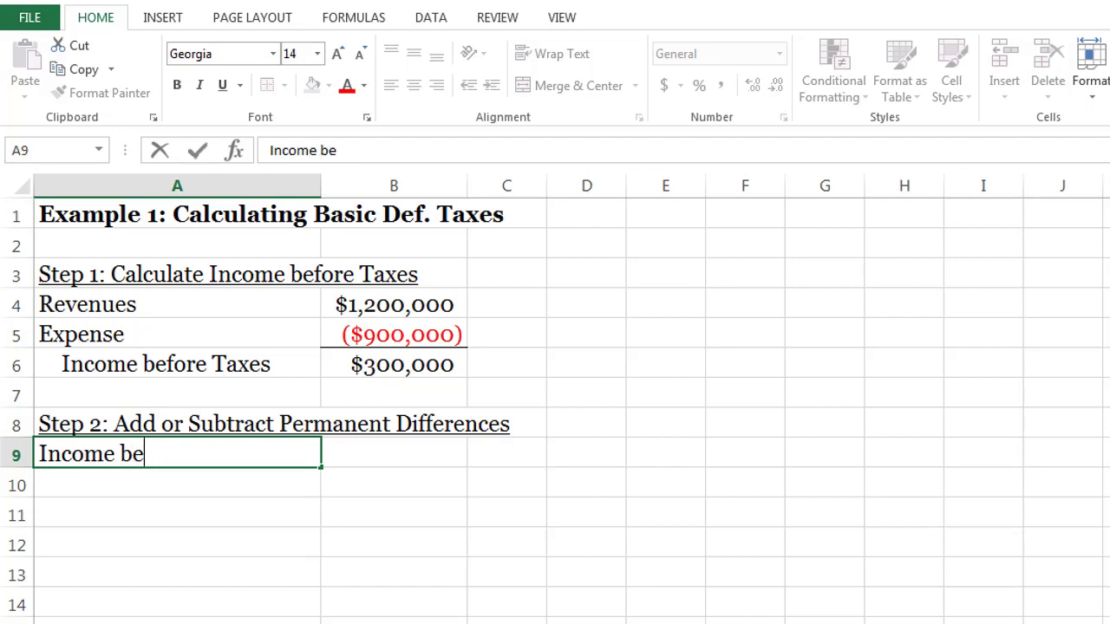
{"action": "type", "text": "efore Tx"}
{"action": "key", "text": "BackSpace"}
{"action": "type", "text": "axe"}
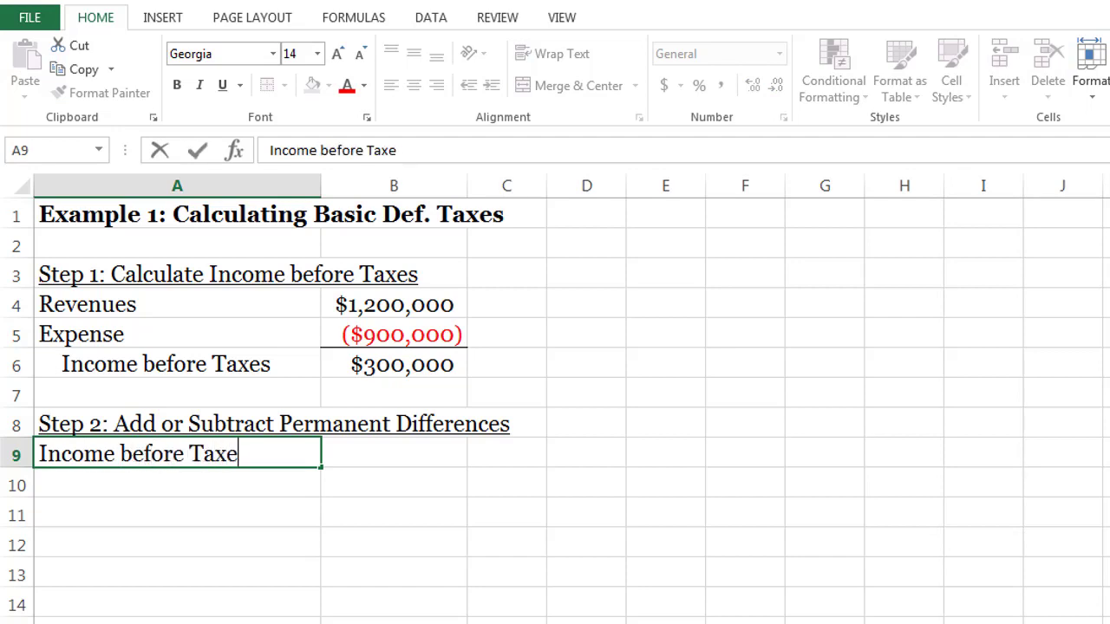
{"action": "type", "text": "s"}
{"action": "key", "text": "Tab"}
{"action": "type", "text": "="}
{"action": "key", "text": "Up"}
{"action": "key", "text": "Up"}
{"action": "key", "text": "Up"}
{"action": "key", "text": "Return"}
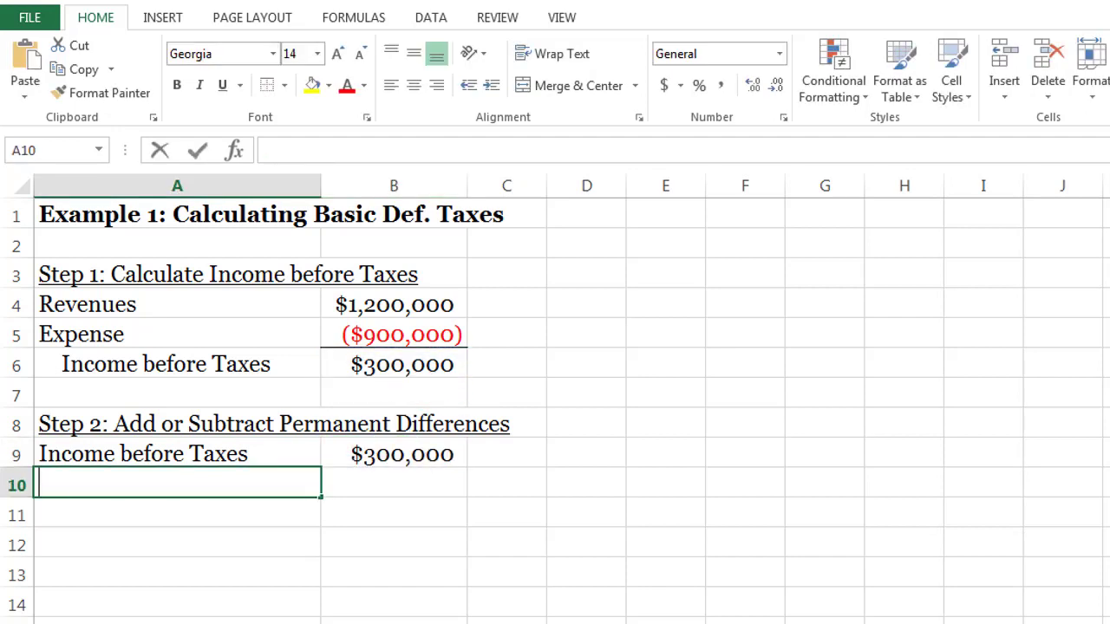
- Label A10 Life Insurance Payout and move into its amount cell
{"action": "type", "text": "Life Insure"}
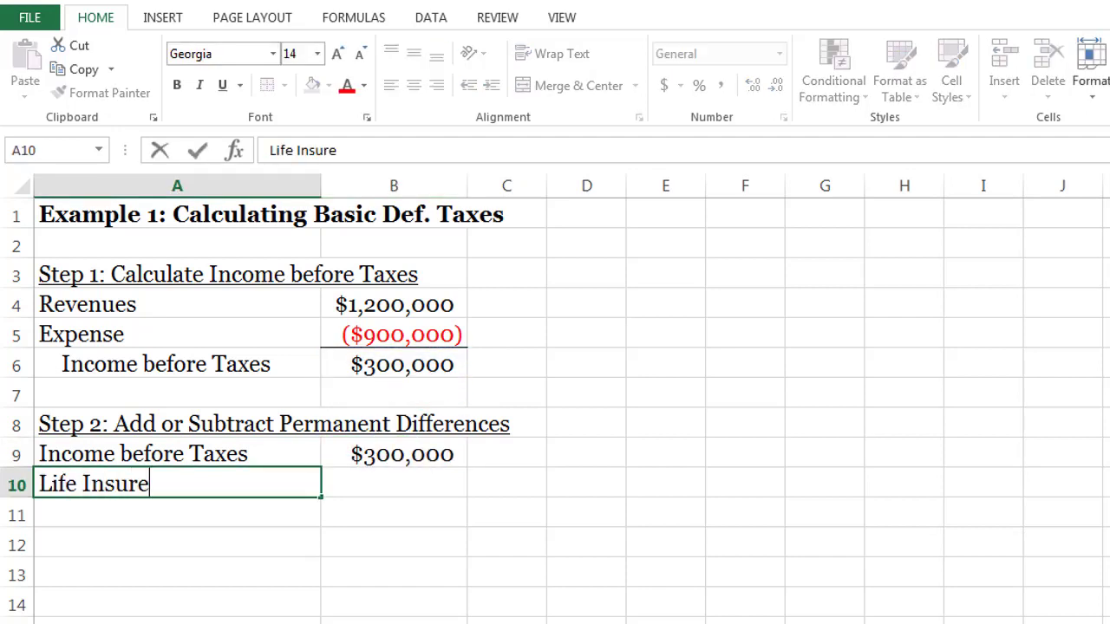
{"action": "key", "text": "BackSpace"}
{"action": "type", "text": "ance Py"}
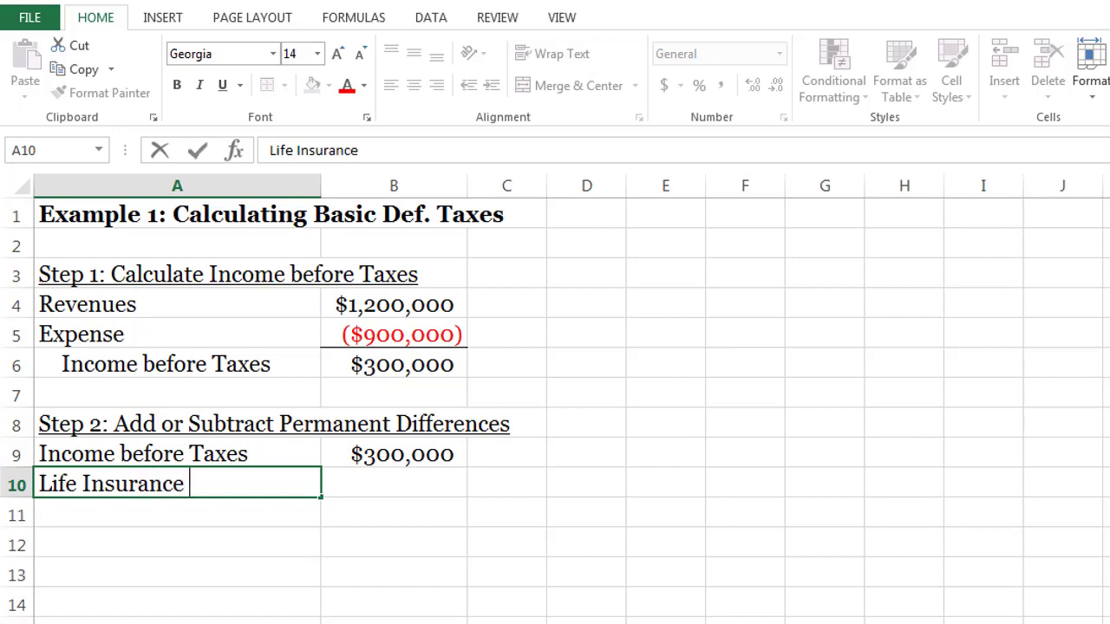
{"action": "key", "text": "BackSpace"}
{"action": "type", "text": "ayout"}
{"action": "key", "text": "Tab"}
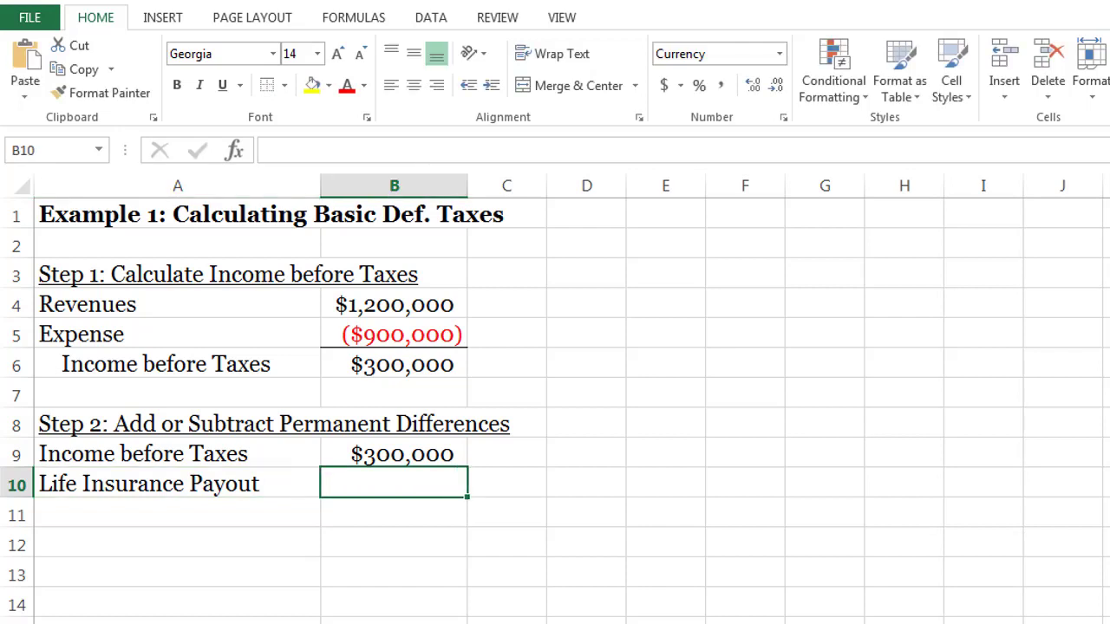
{"action": "key", "text": "F2"}
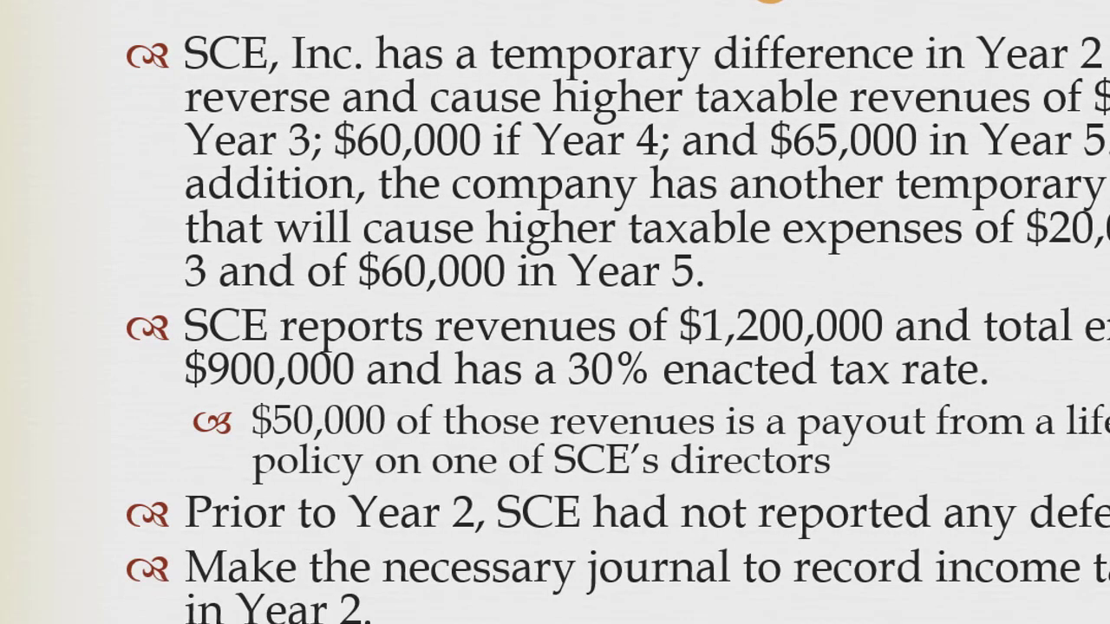
- Handwrite 'GAAP' and 'Tax $0' in red in the slide's left margin
{"action": "mouse_move", "coordinate": [28, 232]}
{"action": "left_mouse_down"}
{"action": "mouse_move", "coordinate": [34, 258]}
{"action": "mouse_move", "coordinate": [80, 267]}
{"action": "left_mouse_up"}
{"action": "mouse_move", "coordinate": [78, 236]}
{"action": "left_mouse_down"}
{"action": "mouse_move", "coordinate": [82, 251]}
{"action": "mouse_move", "coordinate": [125, 254]}
{"action": "mouse_move", "coordinate": [154, 233]}
{"action": "mouse_move", "coordinate": [111, 233]}
{"action": "mouse_move", "coordinate": [120, 252]}
{"action": "left_mouse_up"}
{"action": "left_click_drag", "start_coordinate": [9, 395], "coordinate": [42, 384]}
{"action": "mouse_move", "coordinate": [26, 392]}
{"action": "left_mouse_down"}
{"action": "mouse_move", "coordinate": [28, 440]}
{"action": "mouse_move", "coordinate": [80, 432]}
{"action": "left_mouse_up"}
{"action": "left_click_drag", "start_coordinate": [78, 407], "coordinate": [61, 433]}
{"action": "mouse_move", "coordinate": [135, 389]}
{"action": "left_mouse_down"}
{"action": "mouse_move", "coordinate": [118, 408]}
{"action": "mouse_move", "coordinate": [130, 418]}
{"action": "left_mouse_up"}
{"action": "left_click_drag", "start_coordinate": [153, 387], "coordinate": [140, 438]}
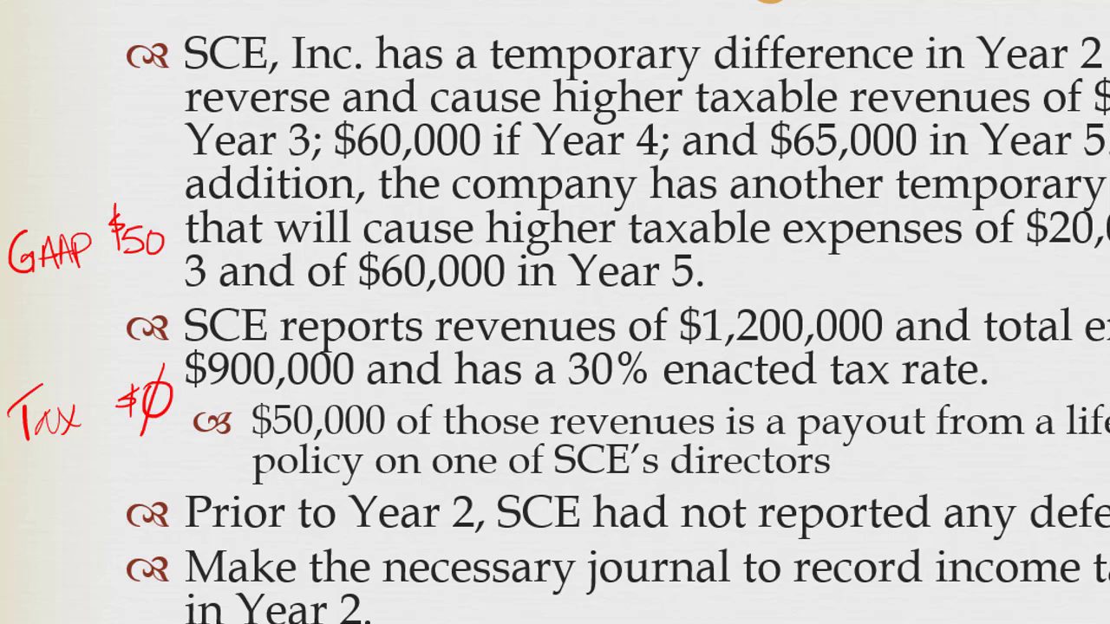
- Draw an arrow from $50 to $0, write (50,000) between them, and make it $50k
{"action": "left_click_drag", "start_coordinate": [149, 260], "coordinate": [154, 382]}
{"action": "left_click_drag", "start_coordinate": [137, 352], "coordinate": [153, 378]}
{"action": "left_click_drag", "start_coordinate": [174, 338], "coordinate": [155, 374]}
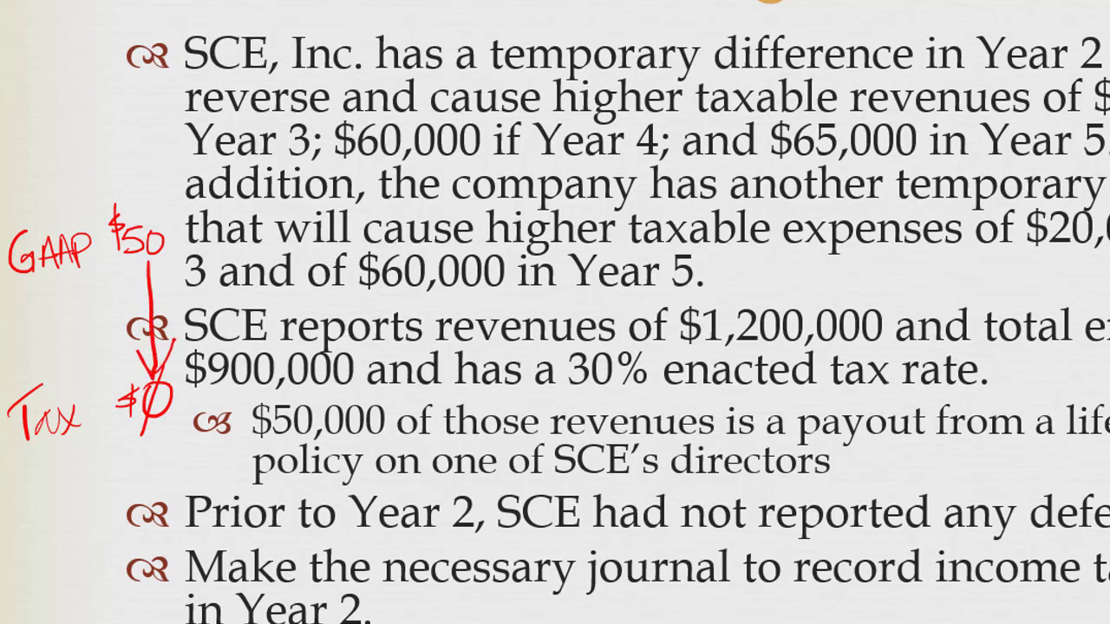
{"action": "mouse_move", "coordinate": [29, 308]}
{"action": "left_mouse_down"}
{"action": "mouse_move", "coordinate": [25, 354]}
{"action": "mouse_move", "coordinate": [33, 343]}
{"action": "left_mouse_up"}
{"action": "mouse_move", "coordinate": [36, 316]}
{"action": "left_mouse_down"}
{"action": "mouse_move", "coordinate": [57, 319]}
{"action": "mouse_move", "coordinate": [69, 346]}
{"action": "left_mouse_up"}
{"action": "left_click_drag", "start_coordinate": [83, 315], "coordinate": [90, 313]}
{"action": "left_click_drag", "start_coordinate": [102, 312], "coordinate": [139, 337]}
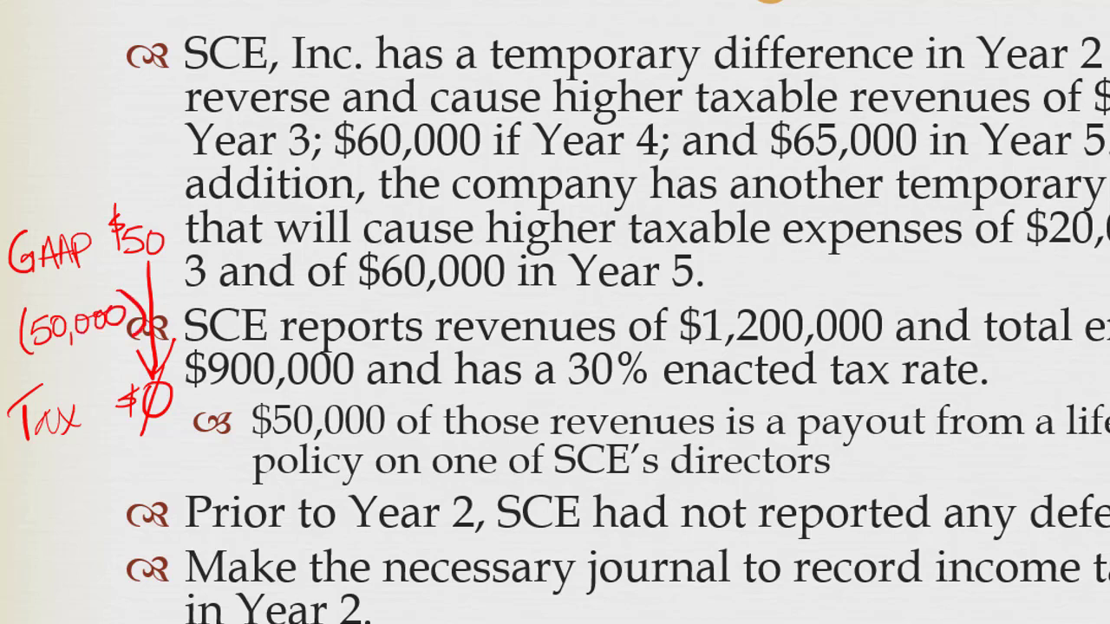
{"action": "left_click_drag", "start_coordinate": [170, 218], "coordinate": [169, 249]}
{"action": "left_click_drag", "start_coordinate": [184, 220], "coordinate": [186, 250]}
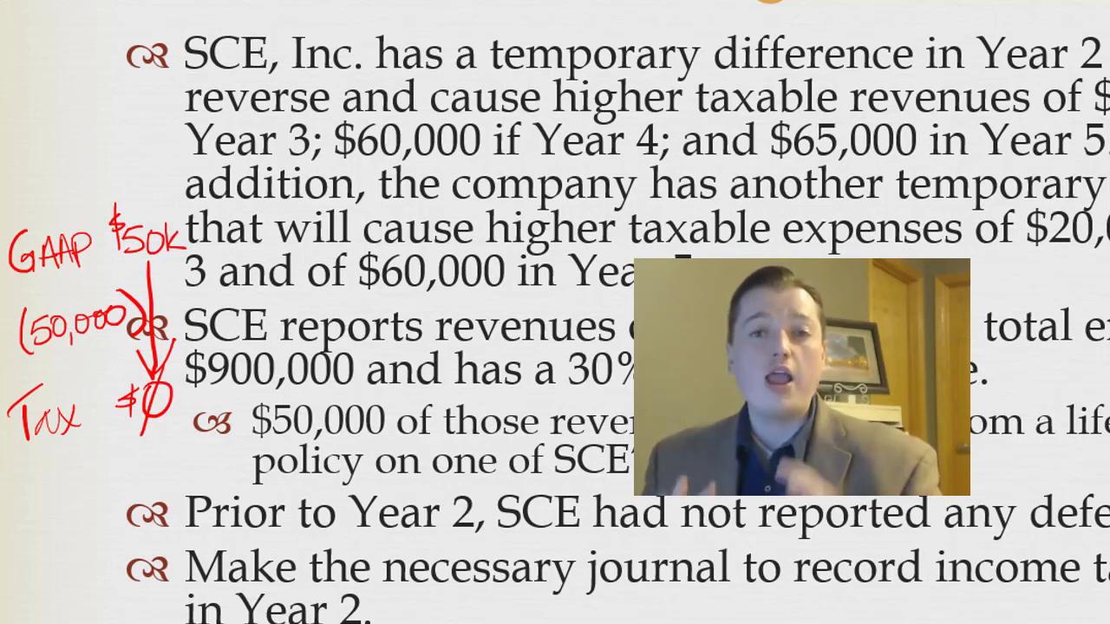
- Draw a blue box around the GAAP $50k, (50,000) and Tax $0 notes
{"action": "mouse_move", "coordinate": [3, 386]}
{"action": "left_mouse_down"}
{"action": "mouse_move", "coordinate": [209, 267]}
{"action": "mouse_move", "coordinate": [4, 200]}
{"action": "left_mouse_up"}
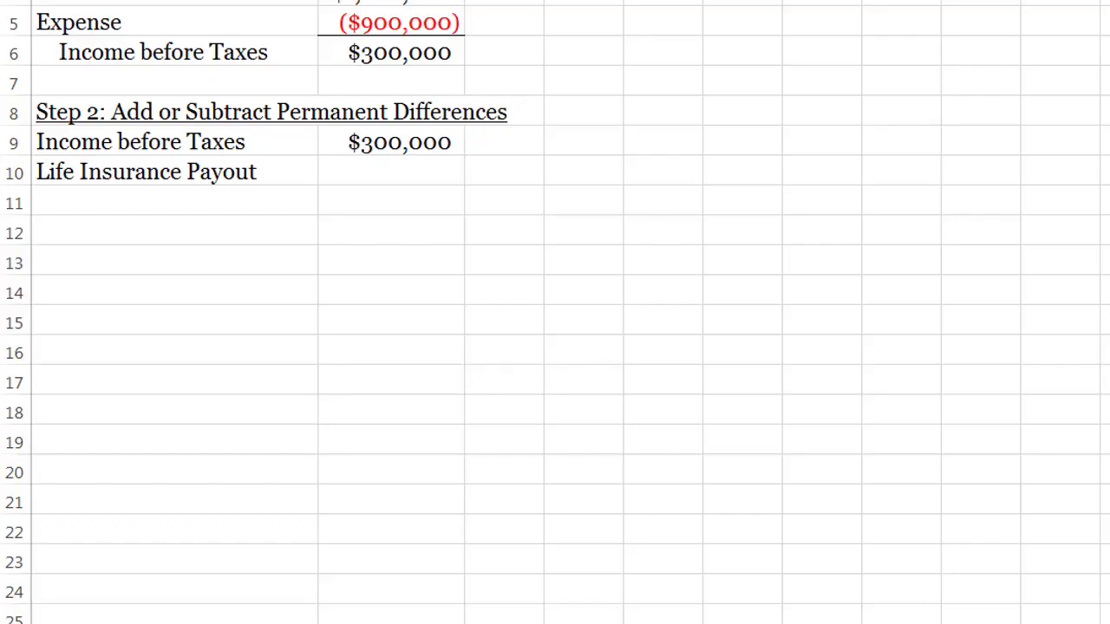
- Enter the Life Insurance Payout amount as (50000) in B10
{"action": "left_click", "coordinate": [391, 171]}
{"action": "type", "text": "(50000)"}
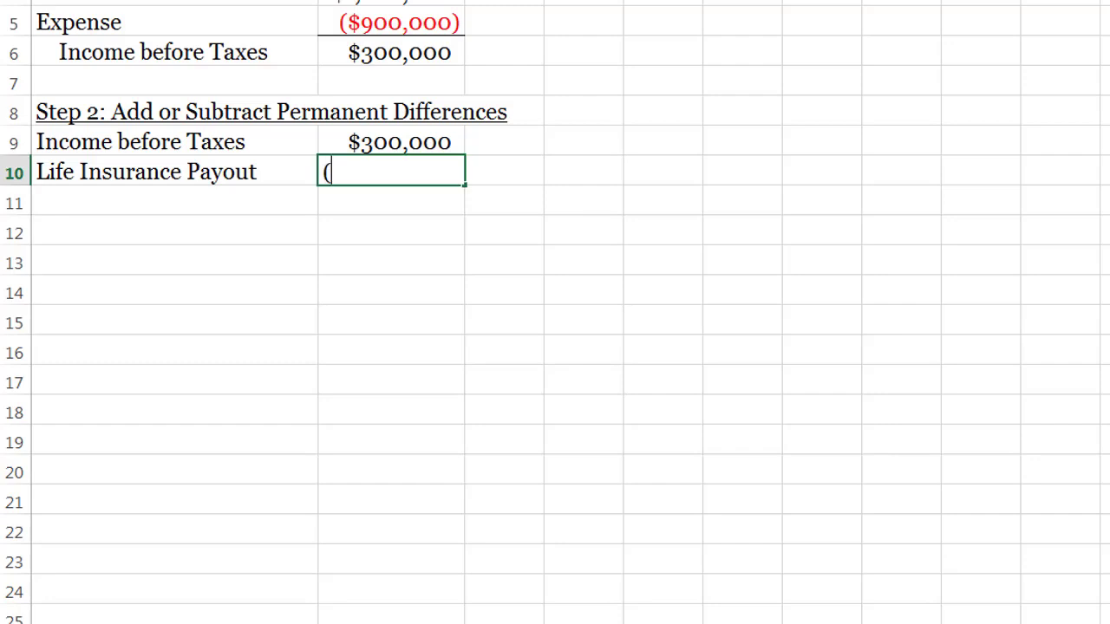
{"action": "key", "text": "ctrl+Return"}
- Label A11 Book Taxable Income and AutoSum B9:B10 to get $250,000
{"action": "left_click", "coordinate": [174, 200]}
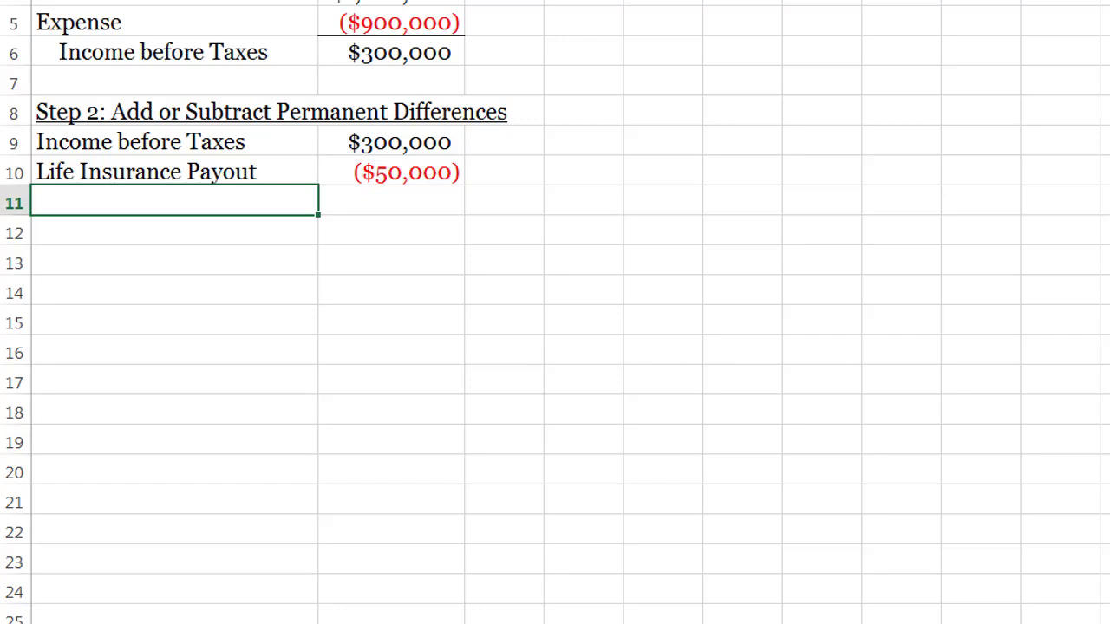
{"action": "type", "text": "ZBoo"}
{"action": "key", "text": "BackSpace"}
{"action": "key", "text": "BackSpace"}
{"action": "key", "text": "BackSpace"}
{"action": "type", "text": "book"}
{"action": "key", "text": "BackSpace"}
{"action": "key", "text": "BackSpace"}
{"action": "key", "text": "BackSpace"}
{"action": "key", "text": "BackSpace"}
{"action": "key", "text": "BackSpace"}
{"action": "type", "text": "Book Tab"}
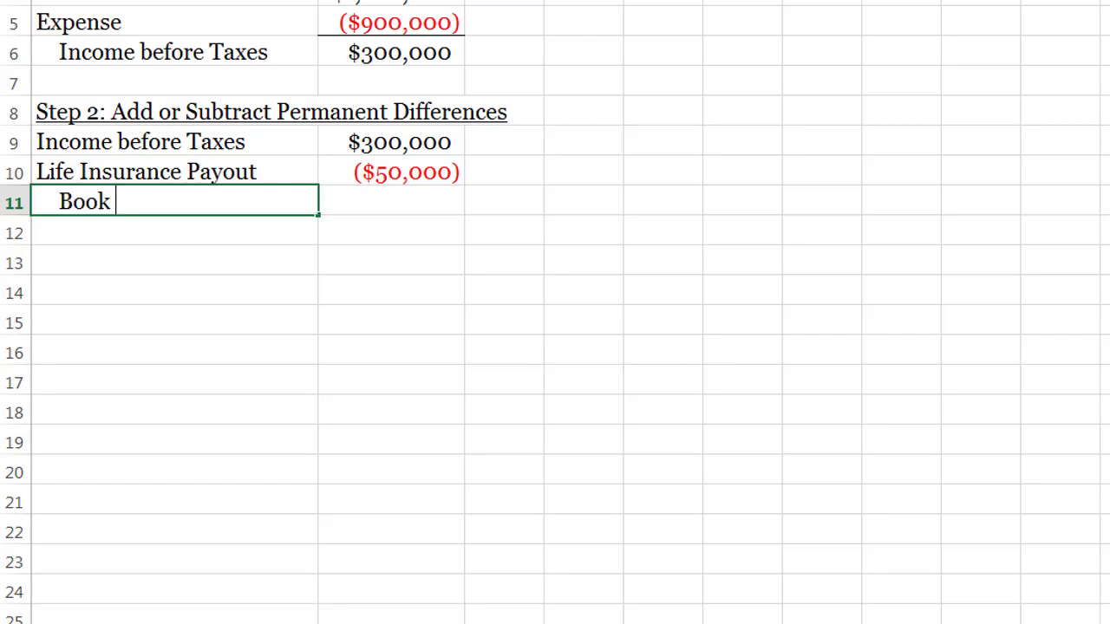
{"action": "key", "text": "BackSpace"}
{"action": "type", "text": "xalb"}
{"action": "key", "text": "BackSpace"}
{"action": "key", "text": "BackSpace"}
{"action": "type", "text": "ble Income"}
{"action": "key", "text": "Tab"}
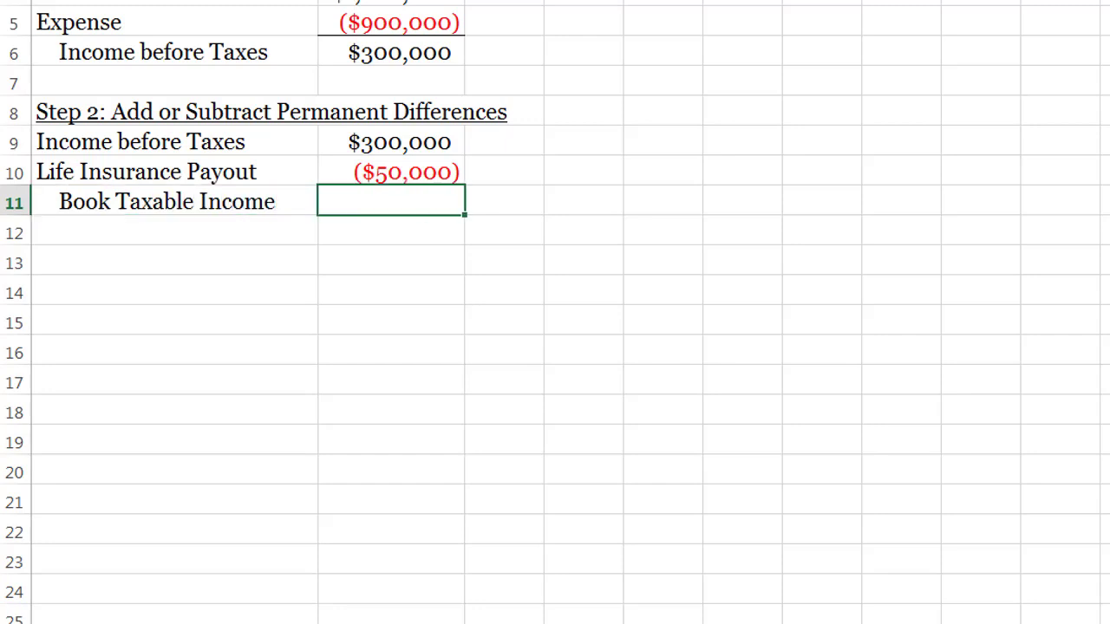
{"action": "key", "text": "alt+equal"}
{"action": "key", "text": "Return"}
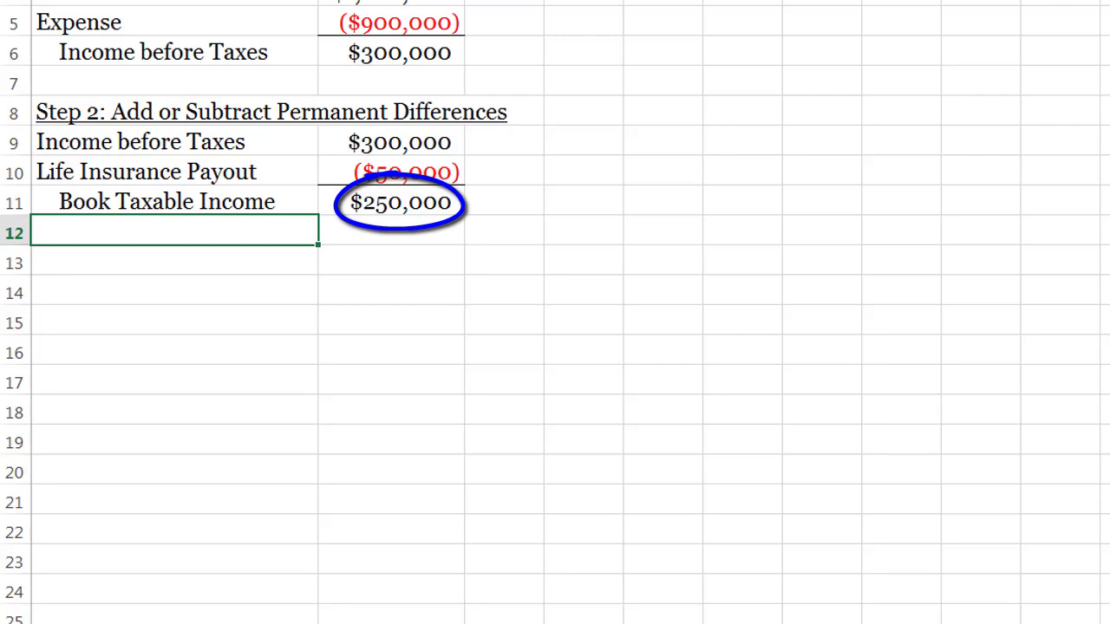
{"action": "left_click", "coordinate": [173, 261]}
- Enter the 'Step 3: Calculate Taxable Income' heading and Book Taxable Income linked to B11
{"action": "type", "text": "Stpe"}
{"action": "key", "text": "BackSpace"}
{"action": "key", "text": "BackSpace"}
{"action": "type", "text": "ep 3: Calculate Taxable "}
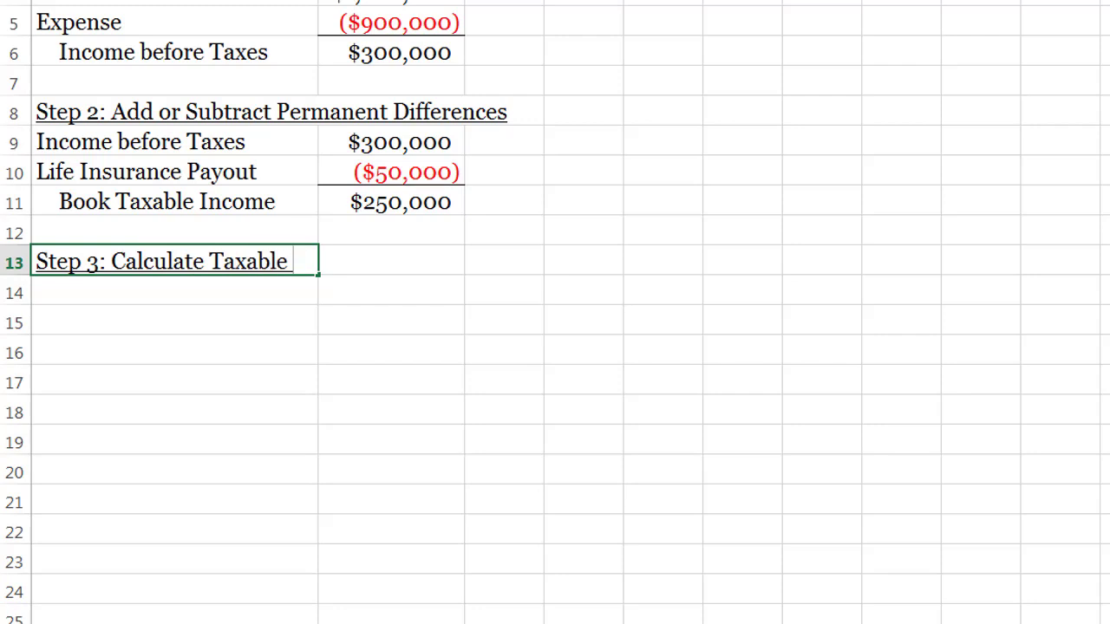
{"action": "type", "text": "Income"}
{"action": "key", "text": "Return"}
{"action": "type", "text": "Book Taxa"}
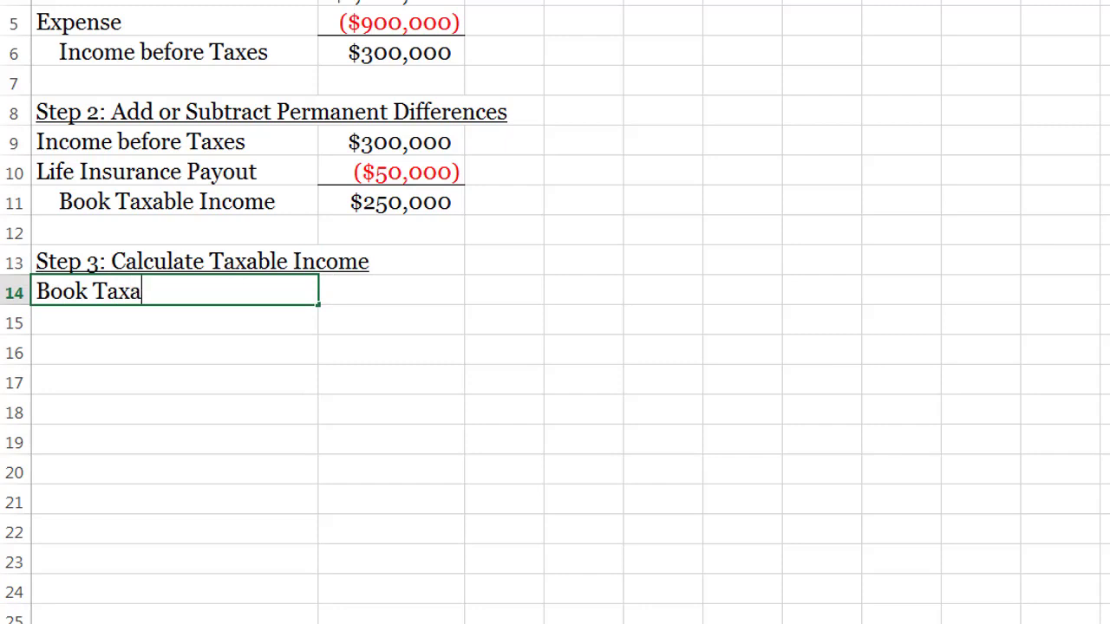
{"action": "type", "text": "ble Income"}
{"action": "key", "text": "Tab"}
{"action": "type", "text": "="}
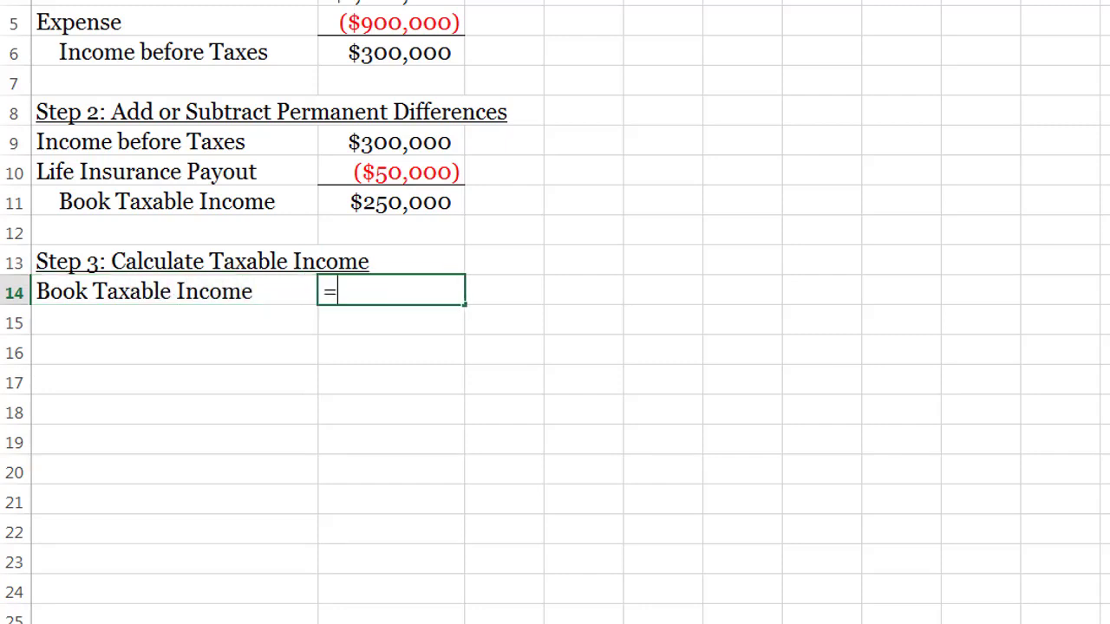
{"action": "key", "text": "Up"}
{"action": "key", "text": "Up"}
{"action": "key", "text": "Up"}
{"action": "key", "text": "Return"}
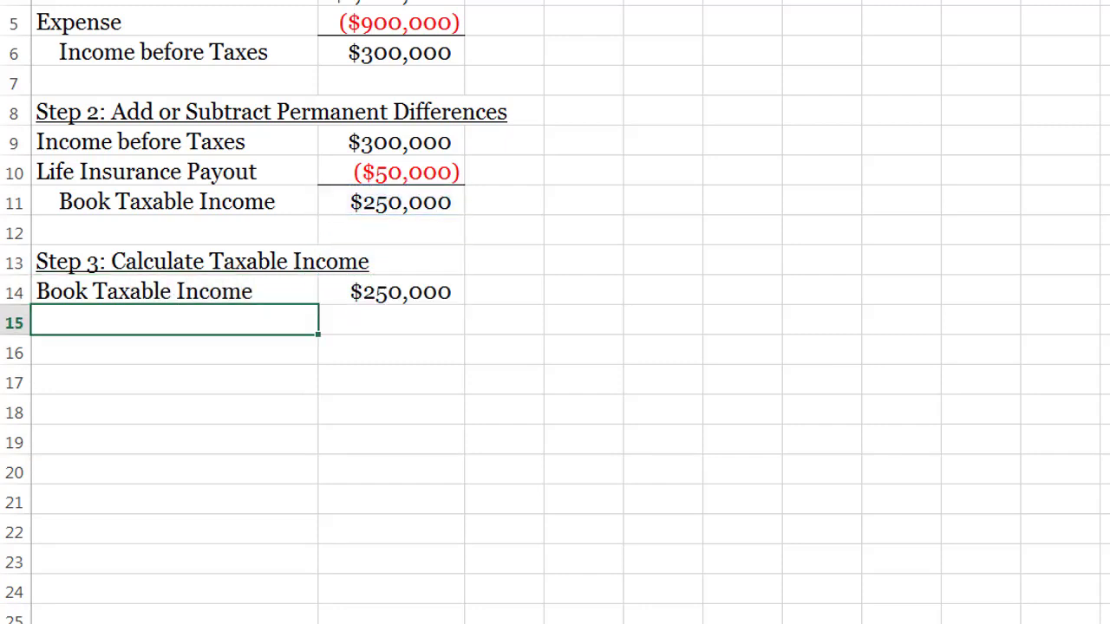
- Add the labels Difference in Revenues and Difference in Expenses in A15:A16
{"action": "type", "text": "Difference in Revenues"}
{"action": "key", "text": "Return"}
{"action": "type", "text": "Difference in Expenses"}
{"action": "key", "text": "Tab"}
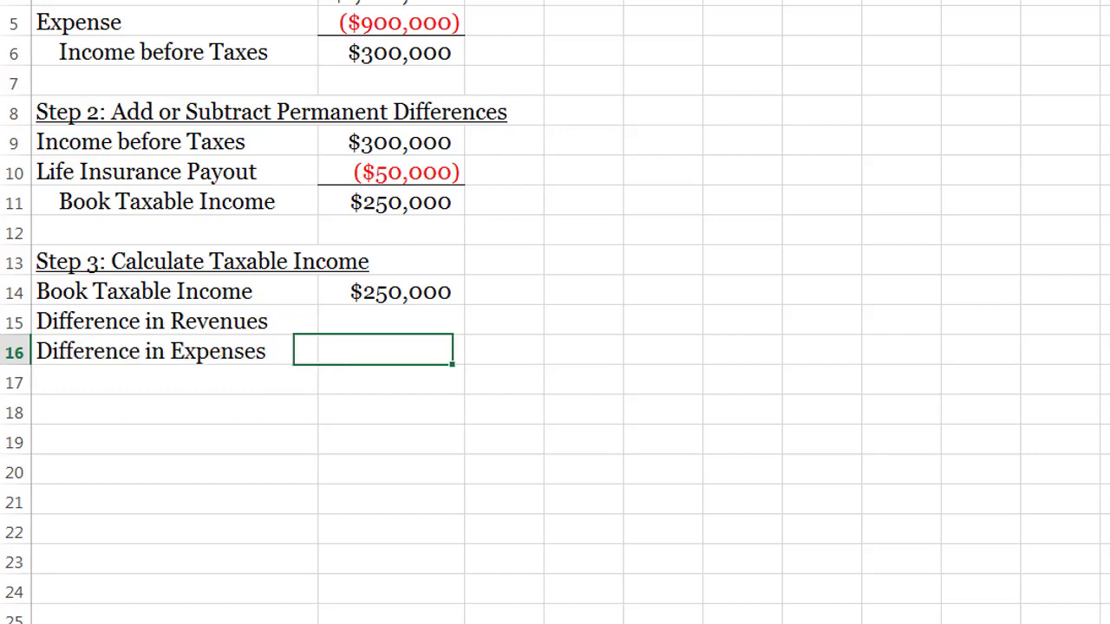